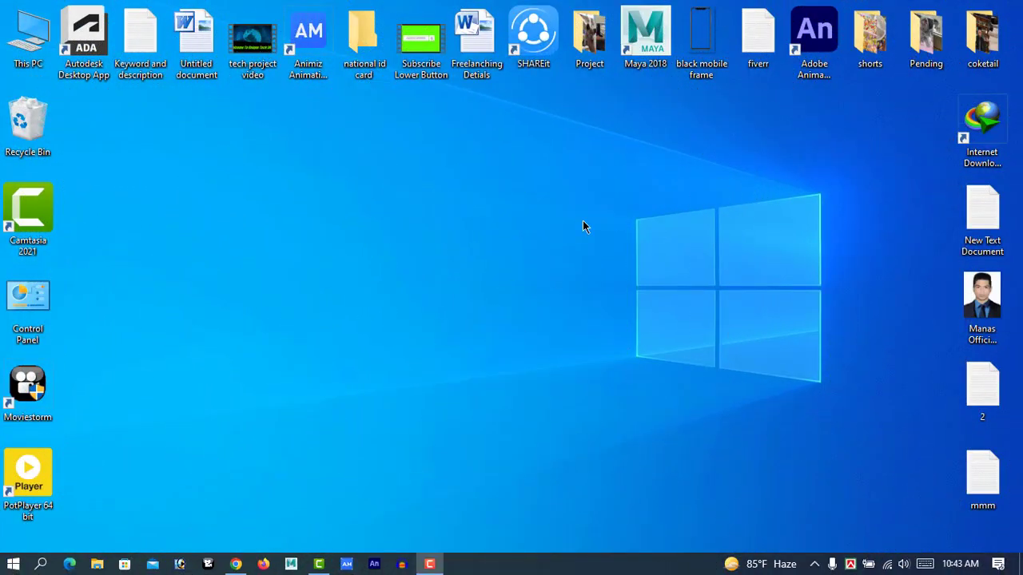
Switch to Chrome, open canva.com and create a new Presentation (16:9) design
{"action": "left_click", "coordinate": [237, 566]}
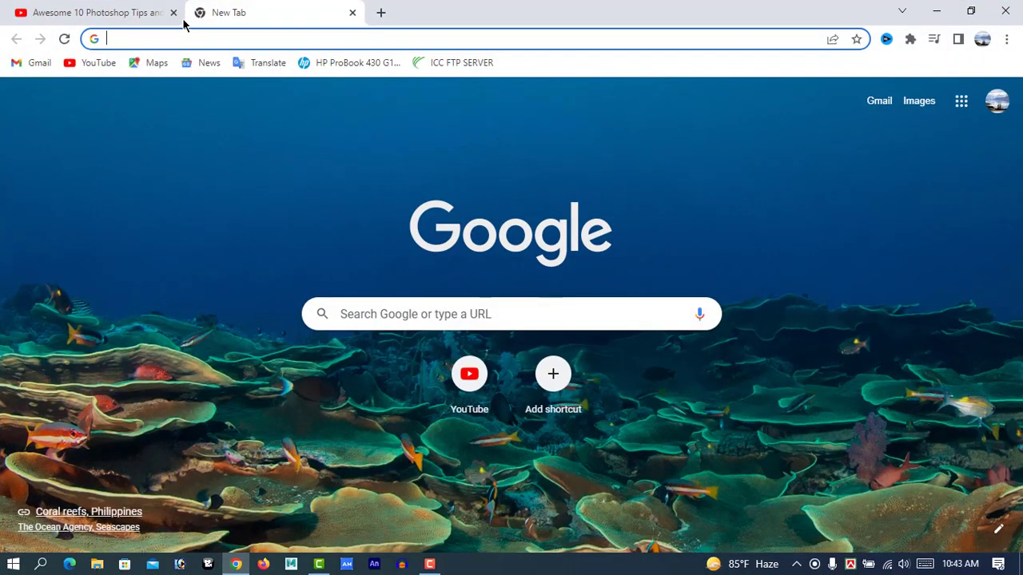
{"action": "left_click", "coordinate": [163, 37]}
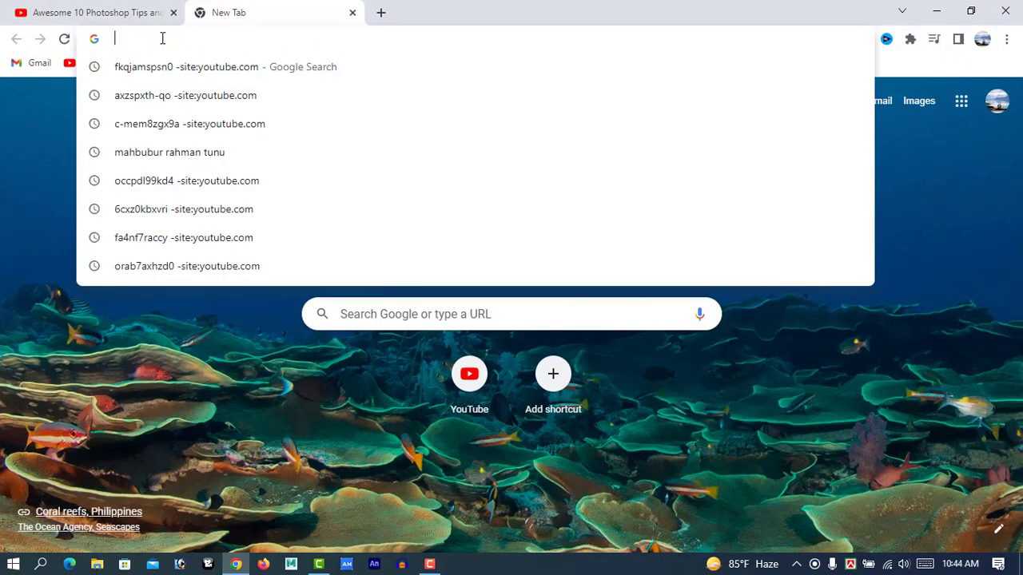
{"action": "type", "text": "canva.com"}
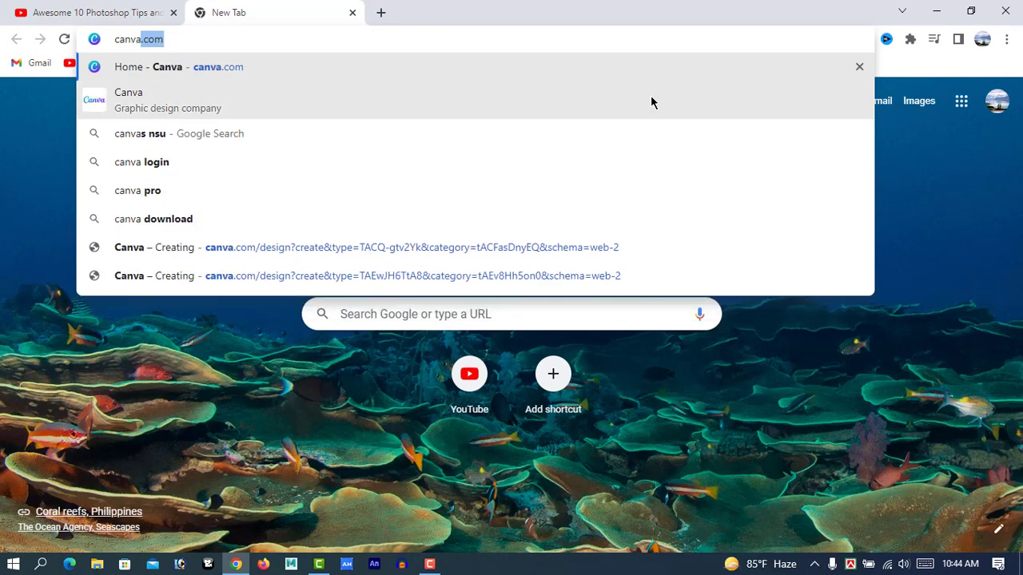
{"action": "key", "text": "Return"}
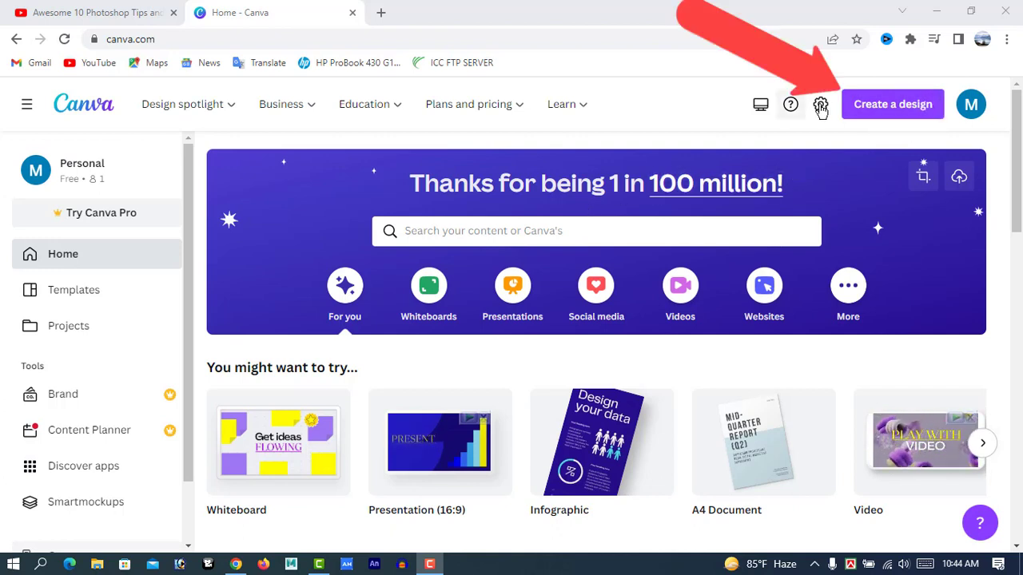
{"action": "left_click", "coordinate": [888, 107]}
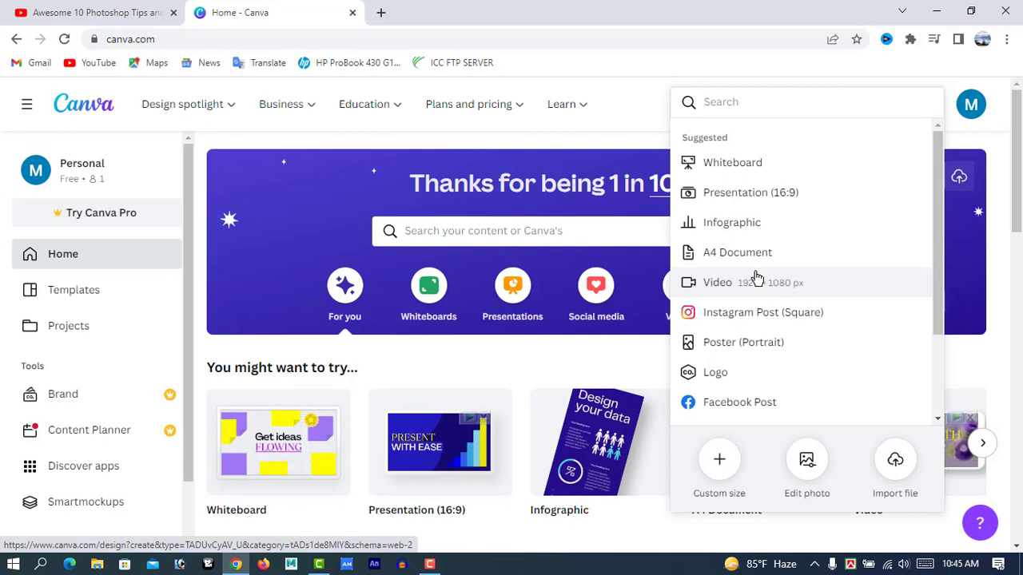
{"action": "left_click", "coordinate": [751, 199]}
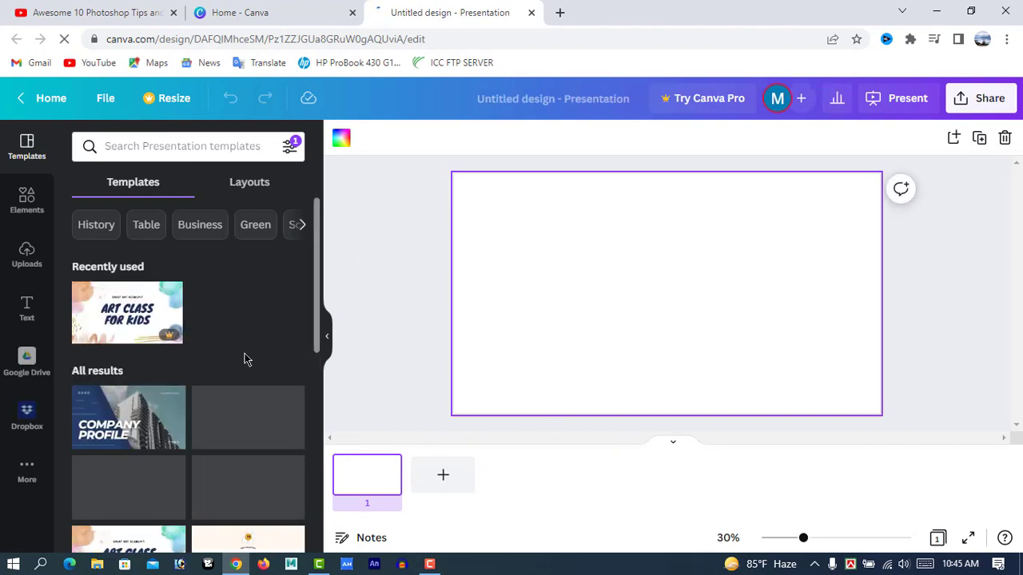
Browse the available presentation templates
{"action": "scroll", "coordinate": [245, 357], "scroll_direction": "down", "scroll_amount": 1}
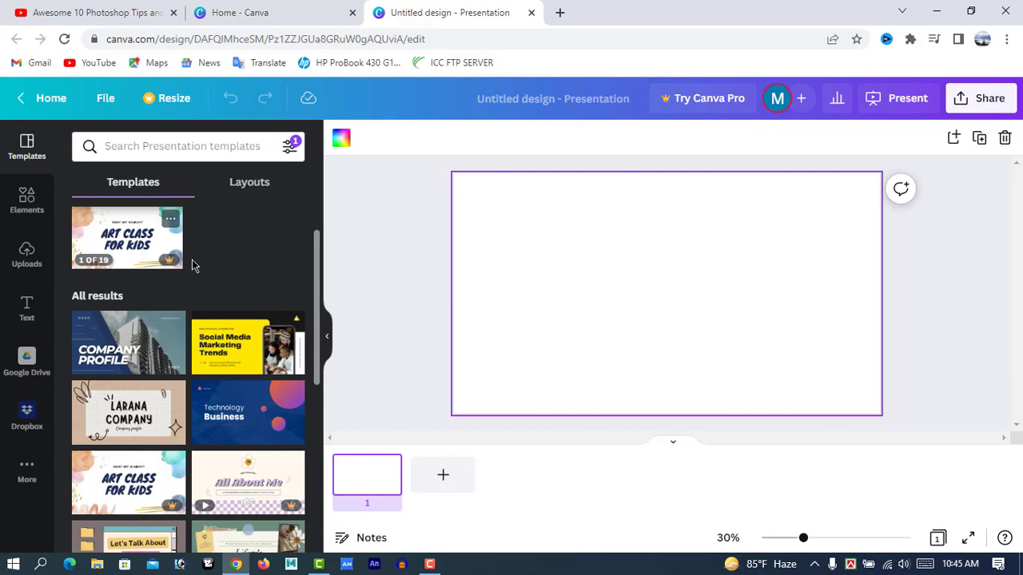
{"action": "scroll", "coordinate": [192, 264], "scroll_direction": "down", "scroll_amount": 3}
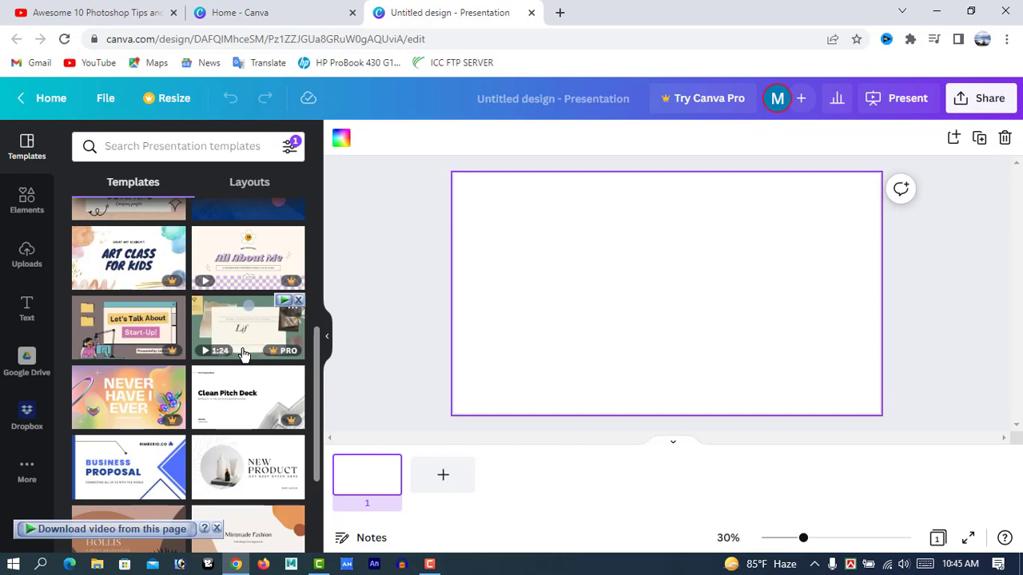
{"action": "scroll", "coordinate": [244, 355], "scroll_direction": "down", "scroll_amount": 3}
{"action": "scroll", "coordinate": [244, 354], "scroll_direction": "down", "scroll_amount": 3}
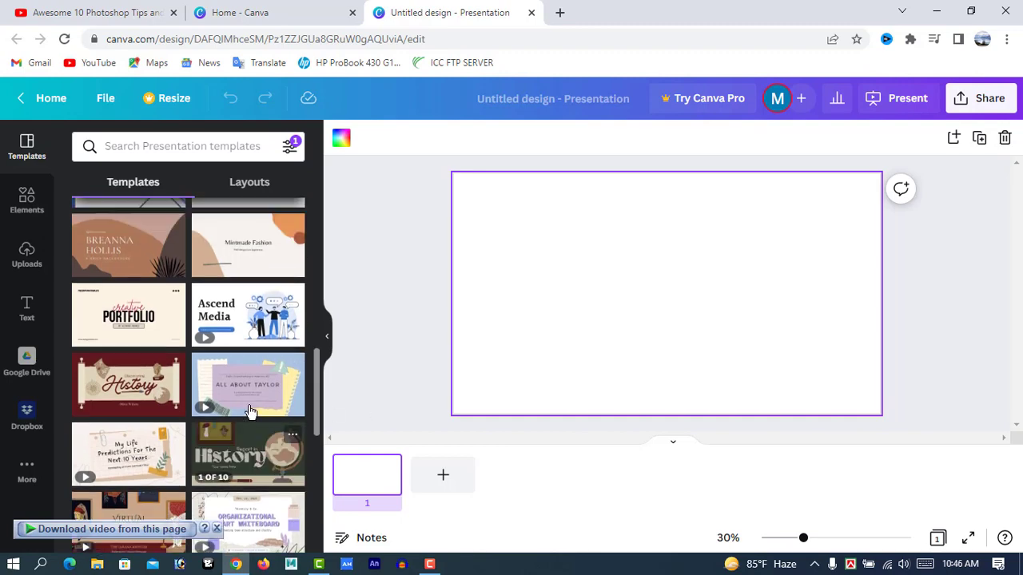
{"action": "scroll", "coordinate": [248, 411], "scroll_direction": "up", "scroll_amount": 5}
{"action": "scroll", "coordinate": [250, 412], "scroll_direction": "up", "scroll_amount": 4}
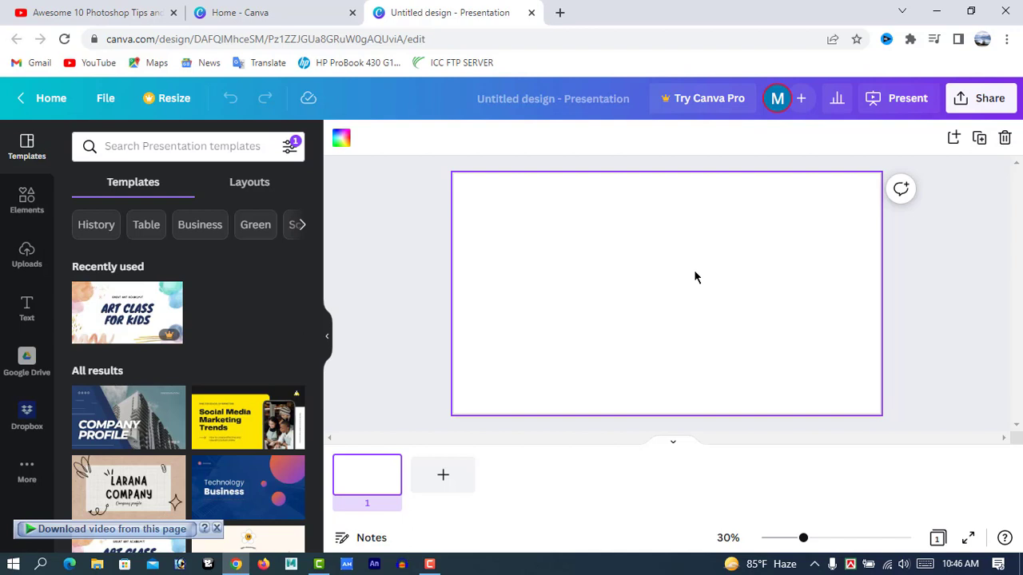
Fill the blank page's background with the light turquoise default colour
{"action": "left_click", "coordinate": [342, 141]}
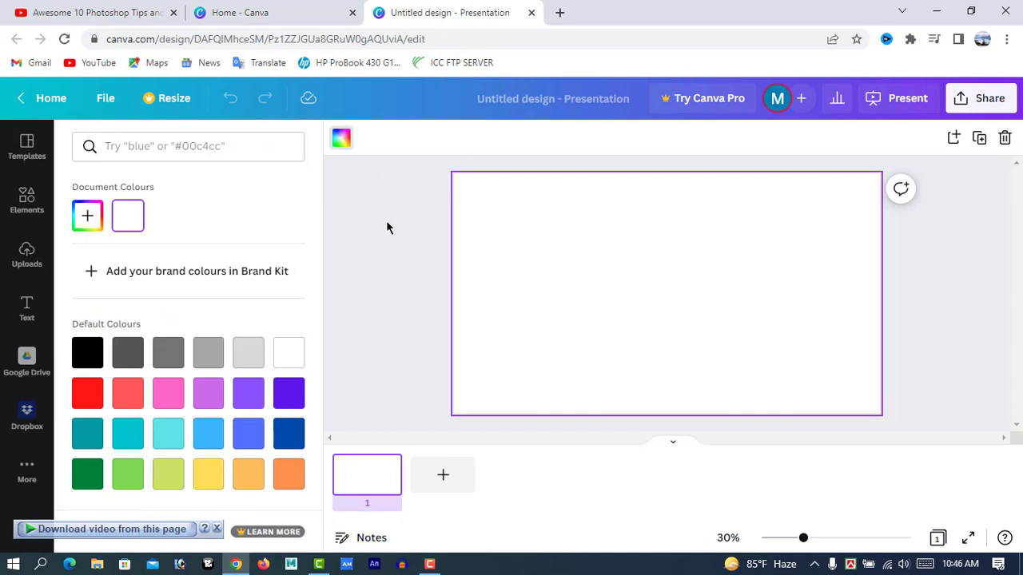
{"action": "left_click", "coordinate": [170, 440]}
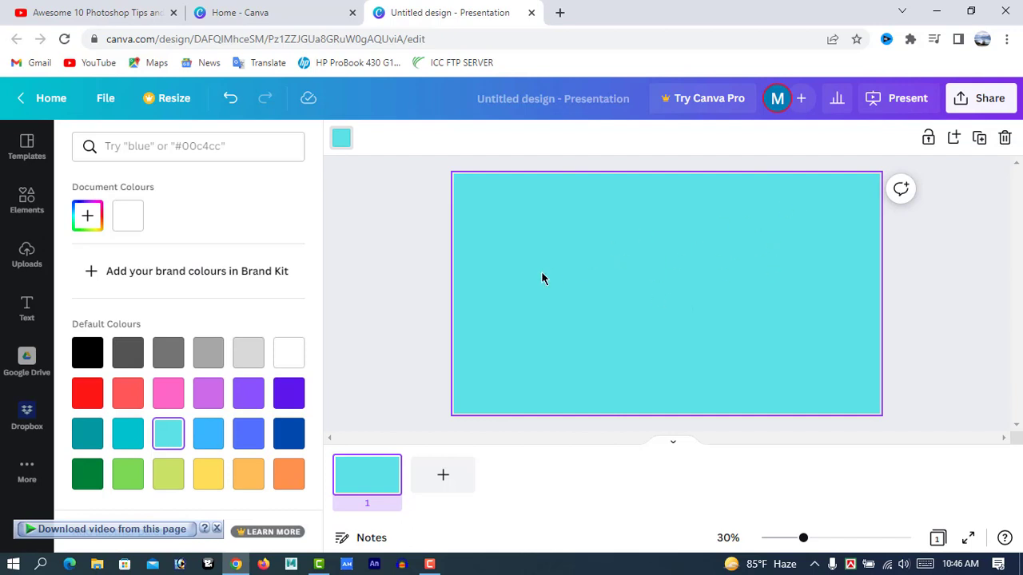
Examine the element library's categories, from shapes, graphics, photos and videos to audio, stickers, frames and collections
{"action": "left_click", "coordinate": [27, 203]}
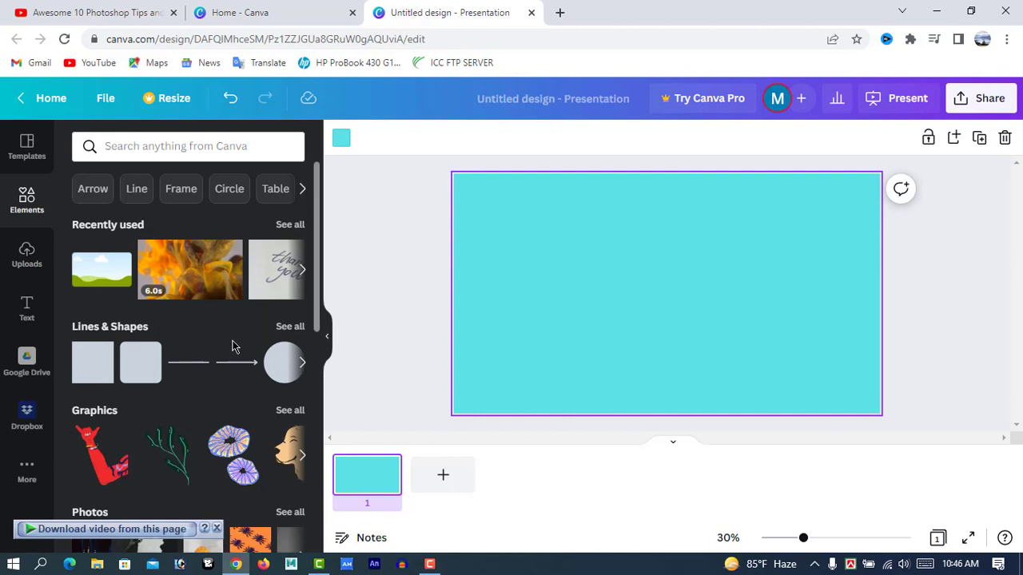
{"action": "scroll", "coordinate": [204, 332], "scroll_direction": "down", "scroll_amount": 3}
{"action": "scroll", "coordinate": [205, 333], "scroll_direction": "down", "scroll_amount": 3}
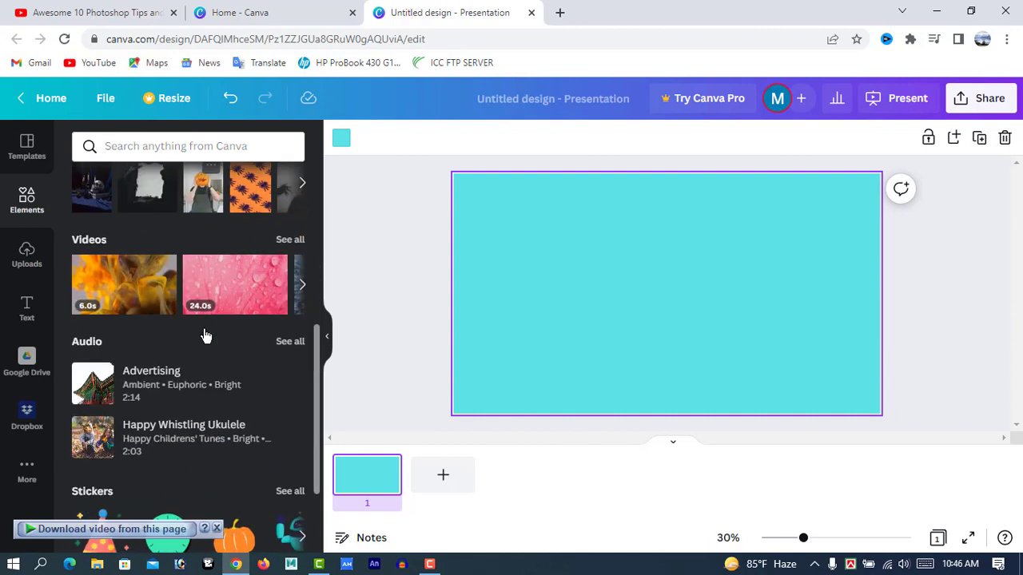
{"action": "scroll", "coordinate": [212, 332], "scroll_direction": "down", "scroll_amount": 2}
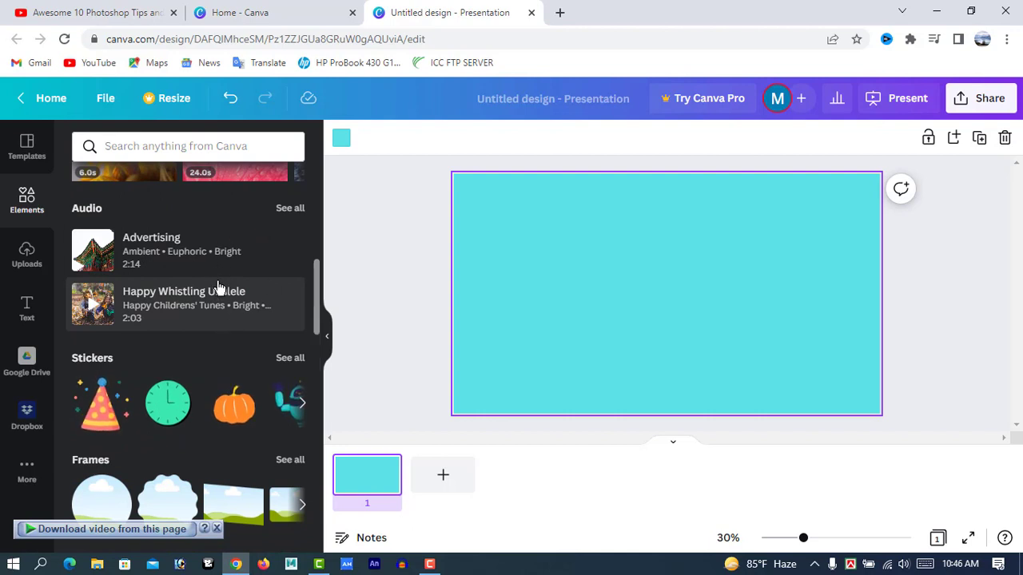
{"action": "scroll", "coordinate": [216, 296], "scroll_direction": "up", "scroll_amount": 3}
{"action": "scroll", "coordinate": [200, 302], "scroll_direction": "up", "scroll_amount": 4}
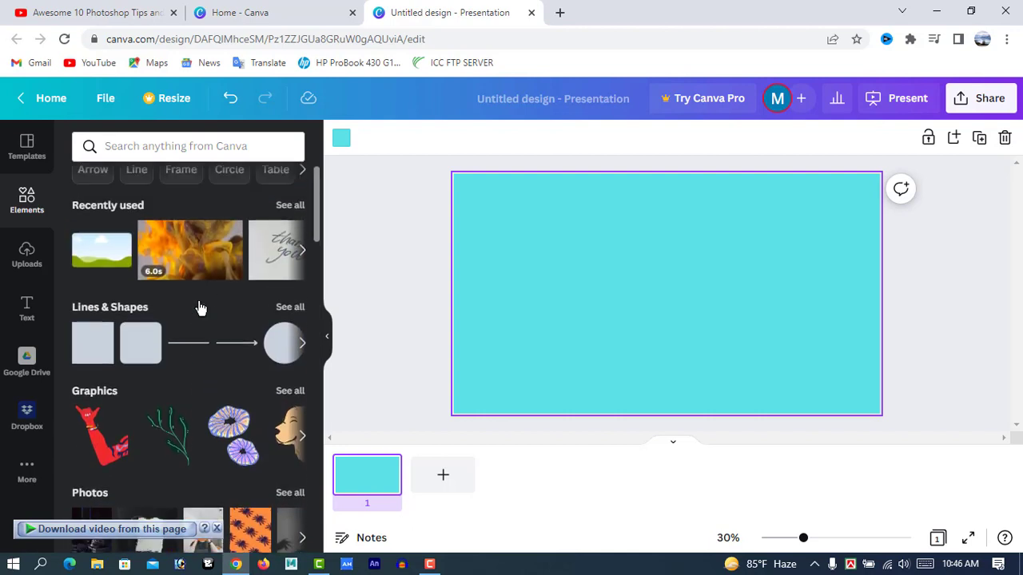
{"action": "left_click", "coordinate": [303, 271]}
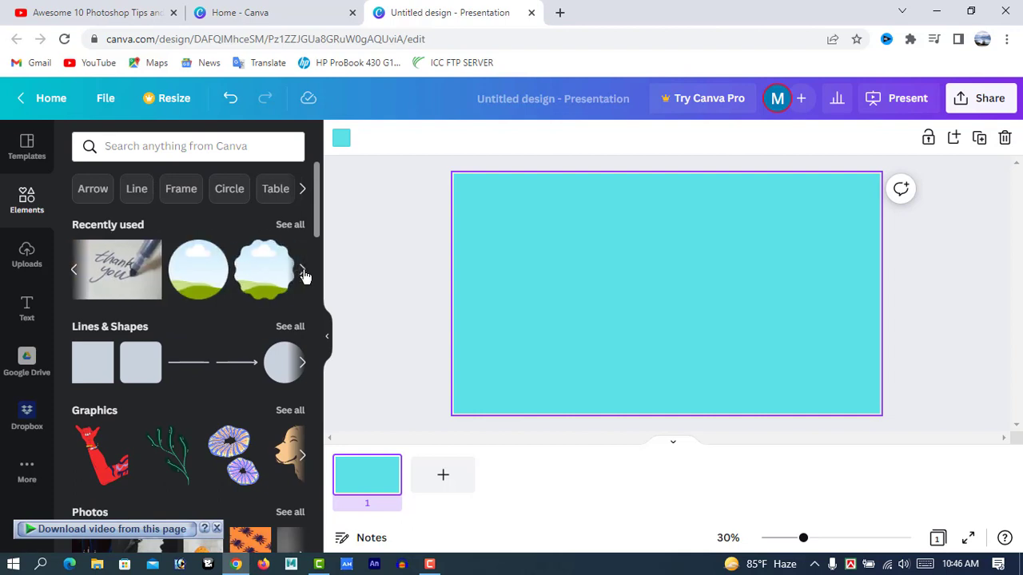
{"action": "left_click", "coordinate": [303, 270]}
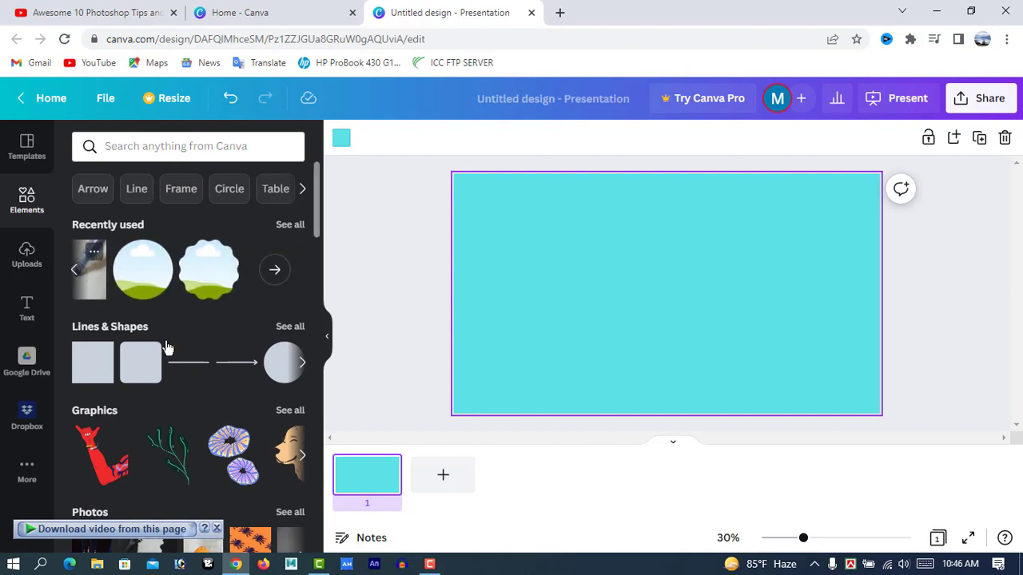
{"action": "scroll", "coordinate": [189, 361], "scroll_direction": "down", "scroll_amount": 2}
{"action": "scroll", "coordinate": [189, 361], "scroll_direction": "down", "scroll_amount": 1}
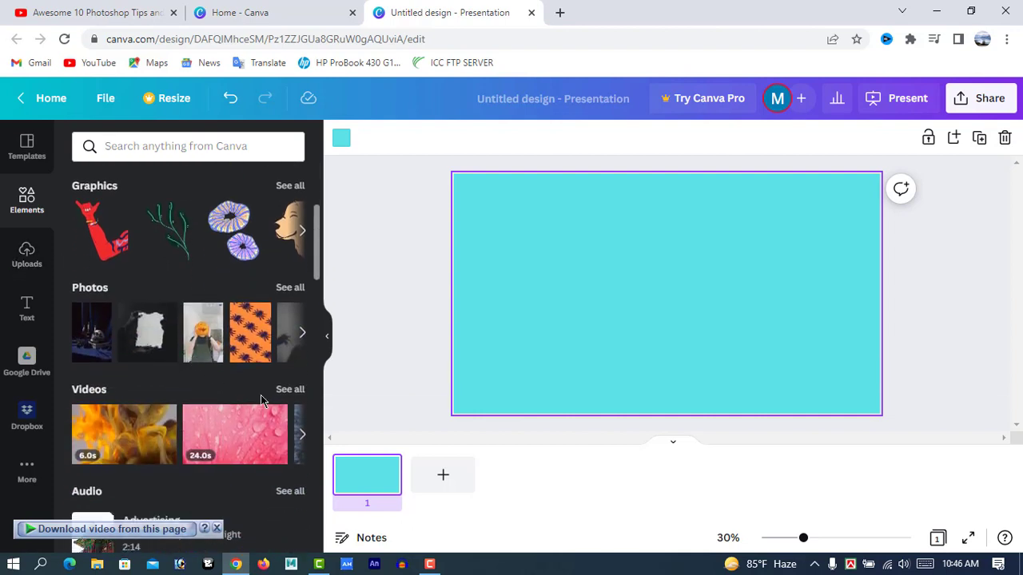
{"action": "left_click", "coordinate": [303, 434]}
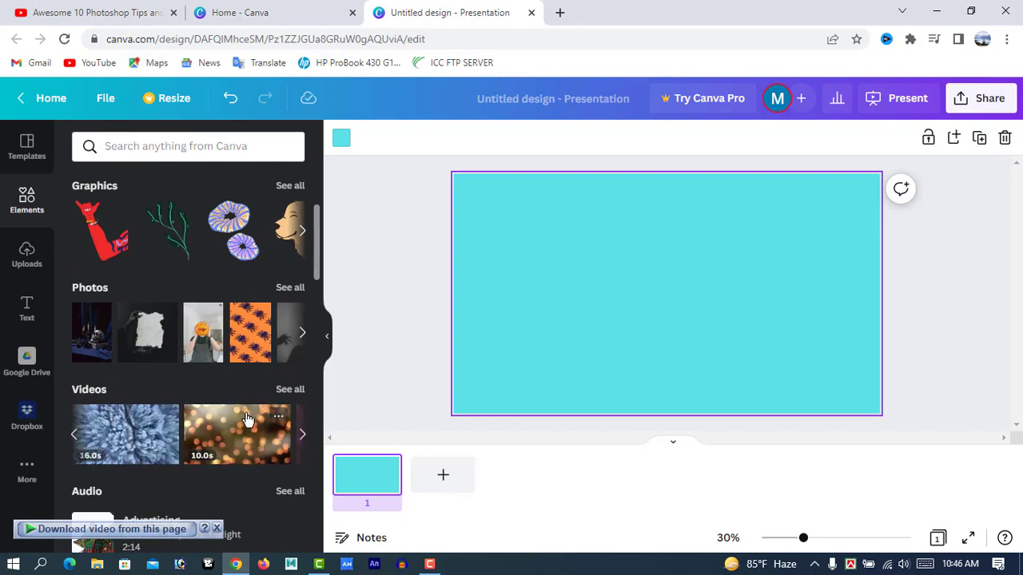
{"action": "scroll", "coordinate": [254, 416], "scroll_direction": "down", "scroll_amount": 5}
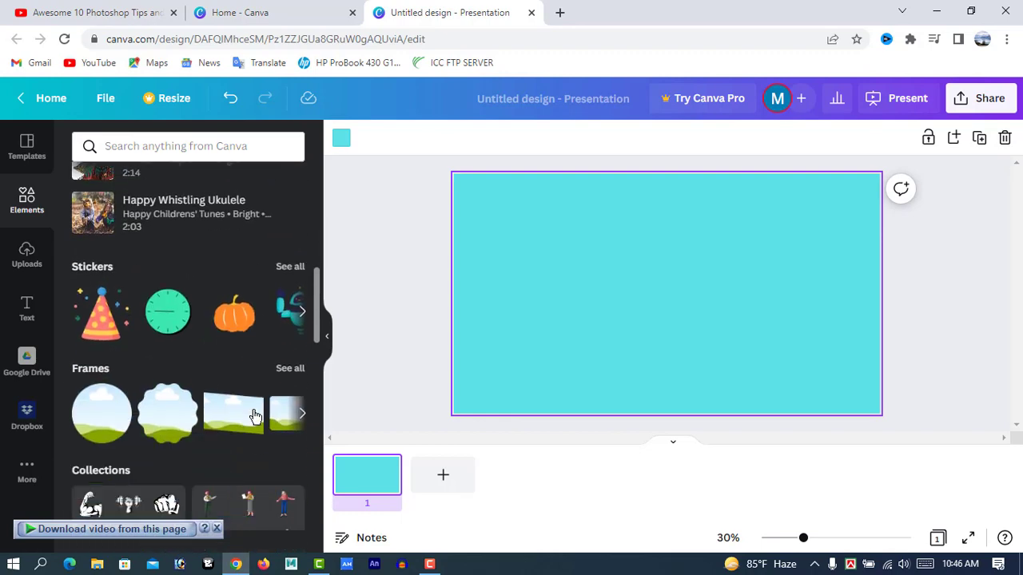
{"action": "scroll", "coordinate": [254, 417], "scroll_direction": "down", "scroll_amount": 6}
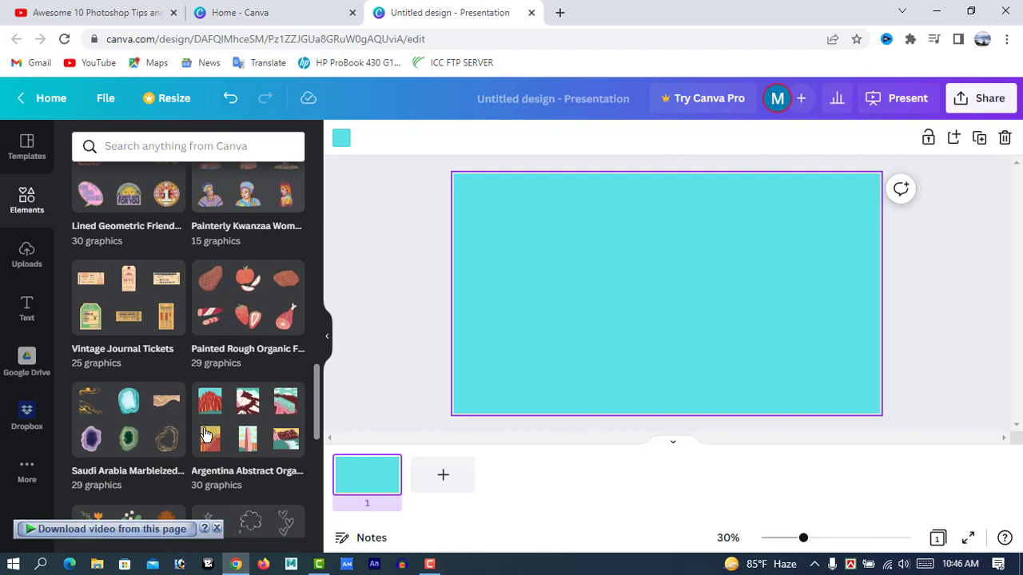
{"action": "scroll", "coordinate": [206, 434], "scroll_direction": "down", "scroll_amount": 10}
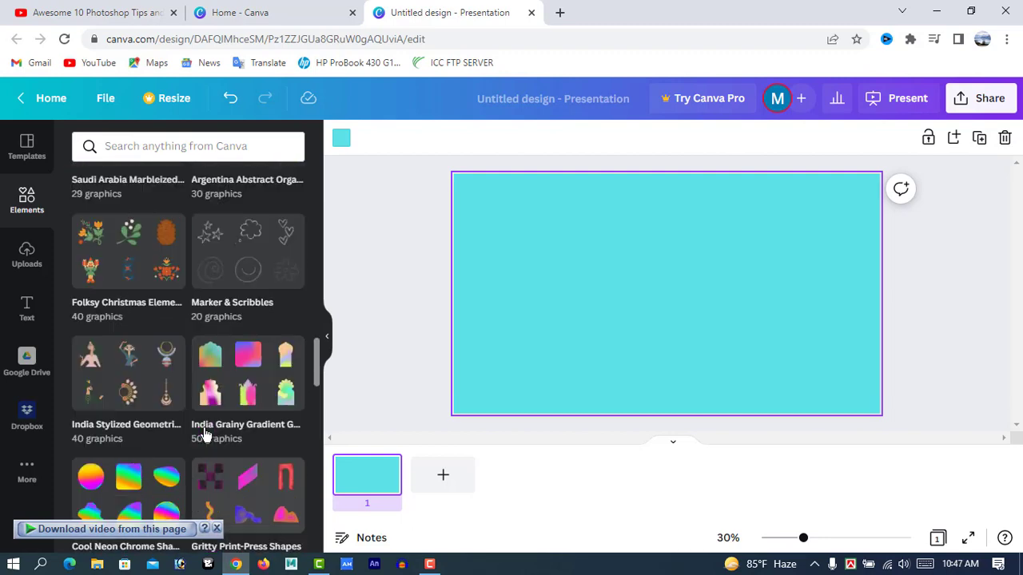
{"action": "scroll", "coordinate": [204, 434], "scroll_direction": "up", "scroll_amount": 15}
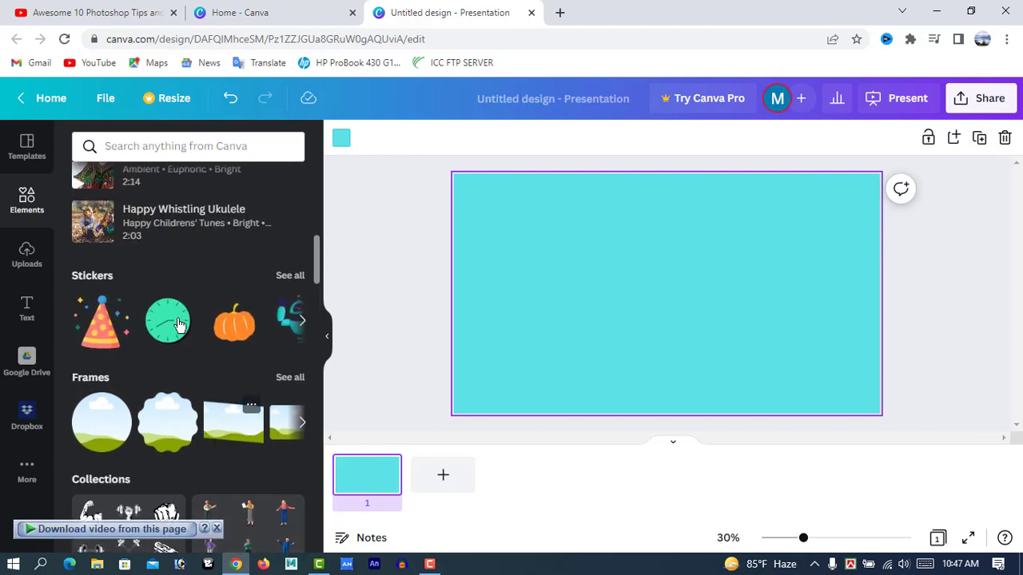
{"action": "scroll", "coordinate": [177, 324], "scroll_direction": "up", "scroll_amount": 10}
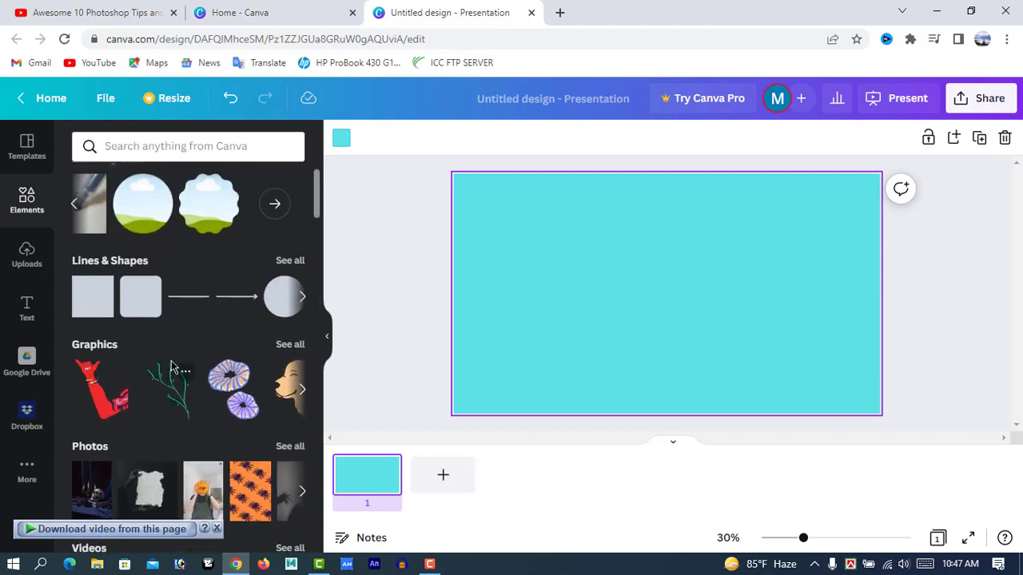
{"action": "scroll", "coordinate": [172, 368], "scroll_direction": "up", "scroll_amount": 2}
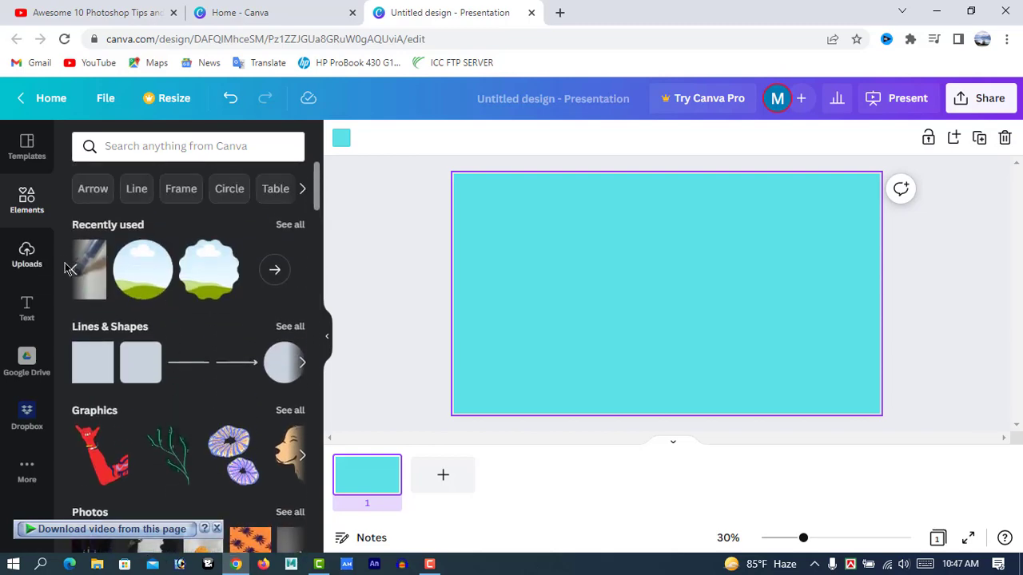
Add the recently used rectangular landscape frame to the page and place it in the page's upper-left corner
{"action": "left_click", "coordinate": [80, 272]}
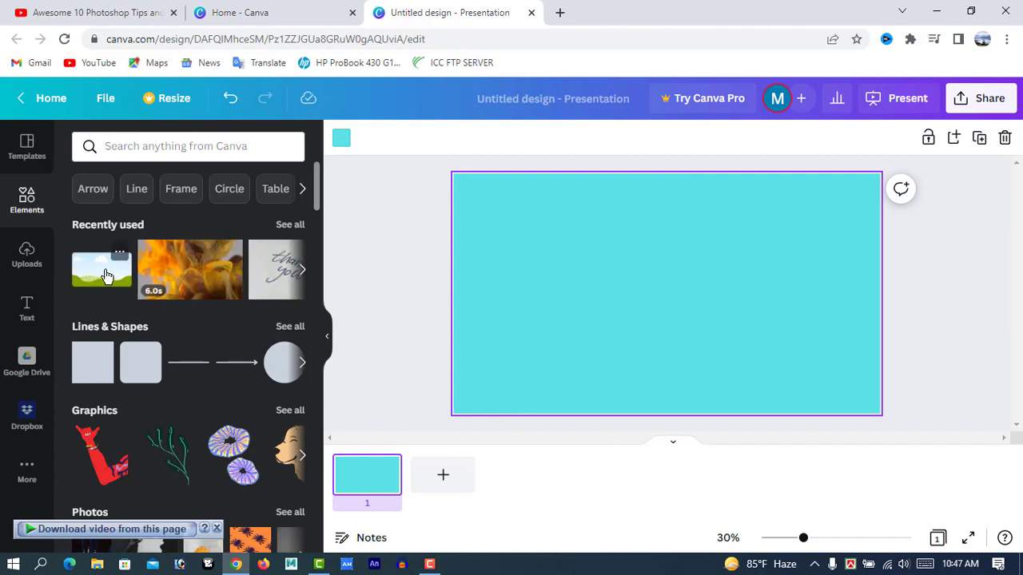
{"action": "left_click", "coordinate": [107, 276]}
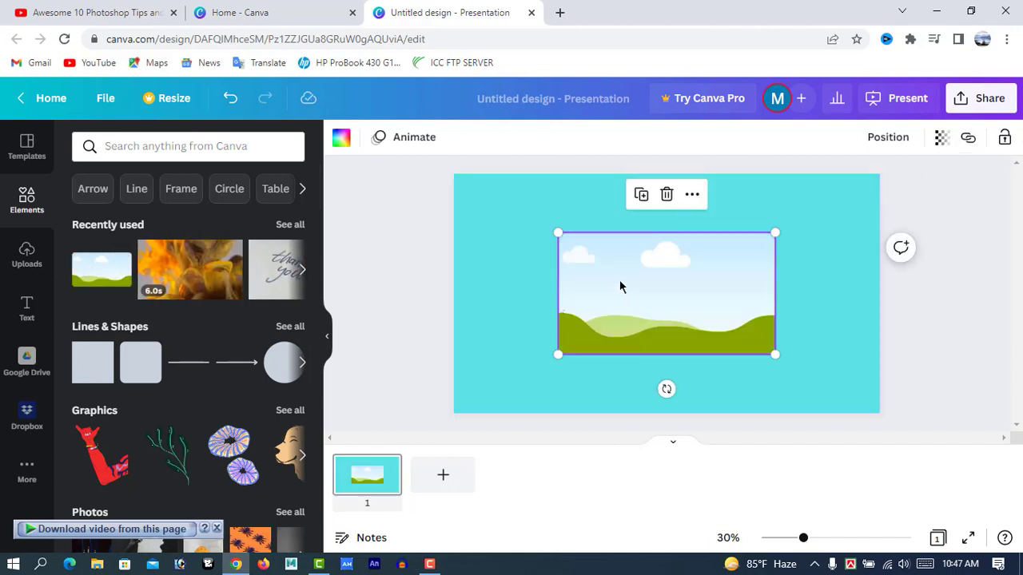
{"action": "left_click_drag", "start_coordinate": [606, 296], "coordinate": [543, 240]}
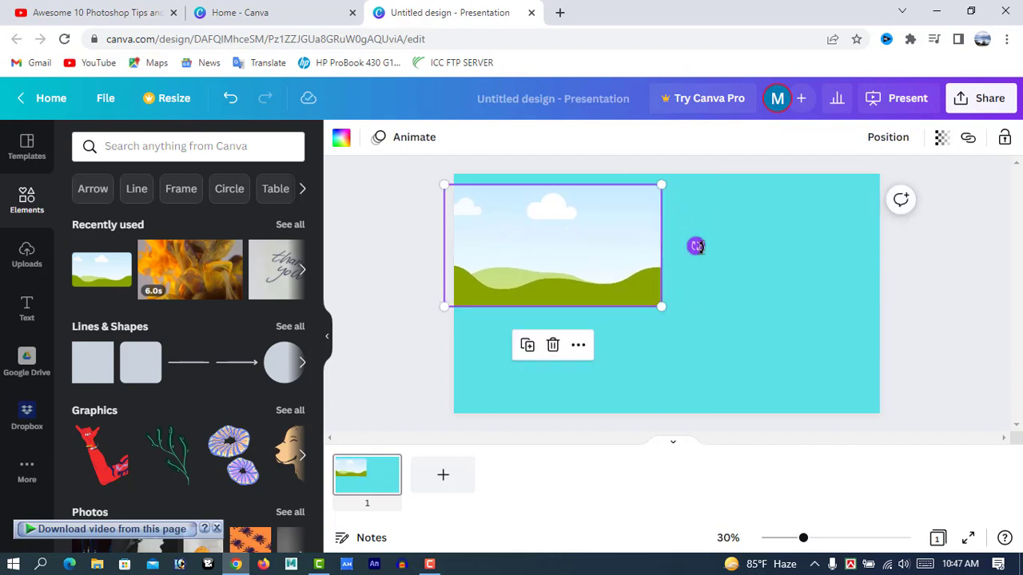
Rotate, enlarge and reposition the frame so it covers the page's left part with a slanted edge running from top to bottom
{"action": "left_click_drag", "start_coordinate": [695, 245], "coordinate": [643, 431]}
{"action": "left_click_drag", "start_coordinate": [580, 269], "coordinate": [503, 299]}
{"action": "left_click_drag", "start_coordinate": [600, 341], "coordinate": [523, 351]}
{"action": "left_click_drag", "start_coordinate": [612, 421], "coordinate": [648, 430]}
{"action": "left_click_drag", "start_coordinate": [562, 364], "coordinate": [560, 349]}
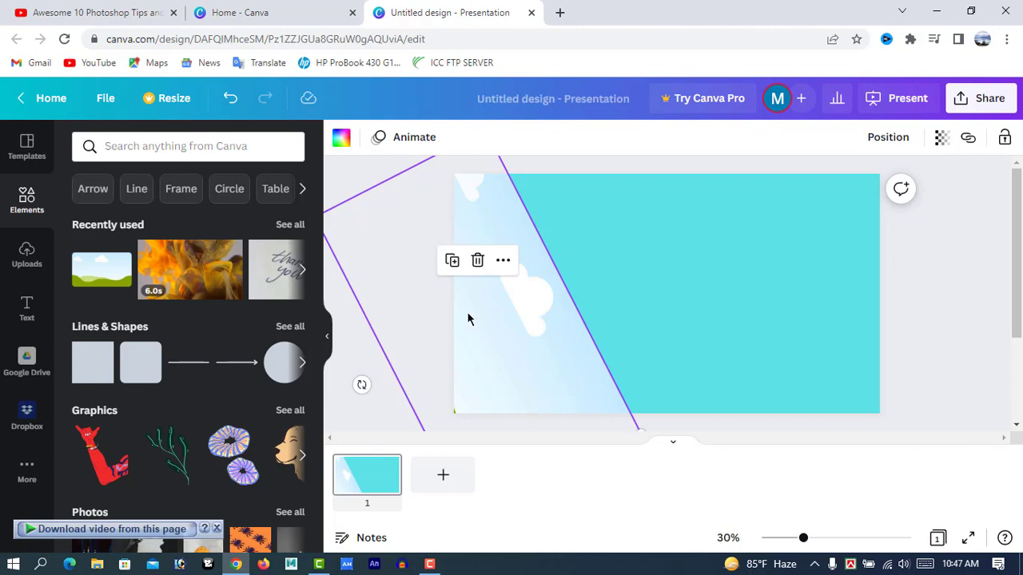
Fill the slanted frame with white and deselect it
{"action": "left_click", "coordinate": [341, 137]}
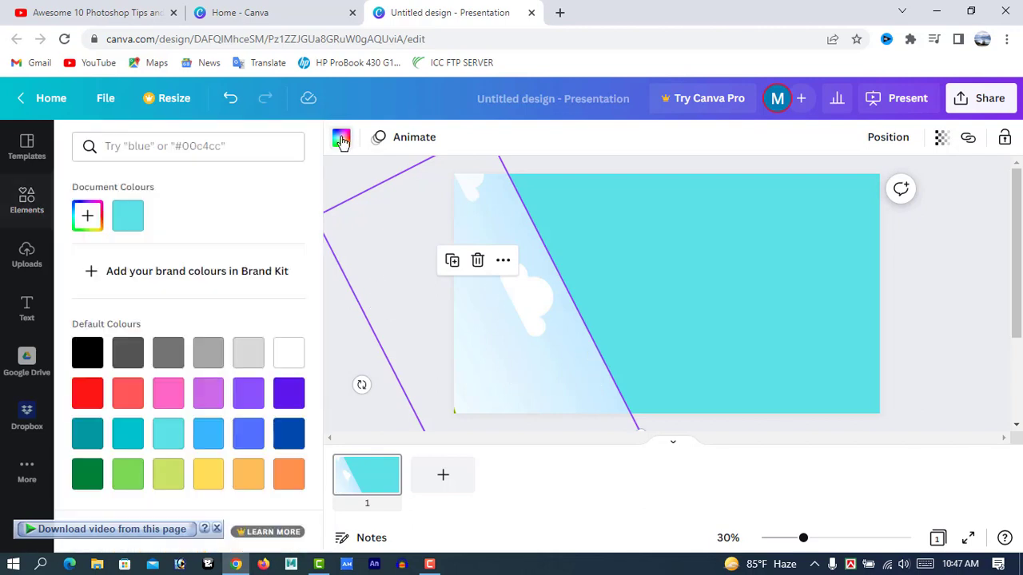
{"action": "left_click", "coordinate": [294, 359]}
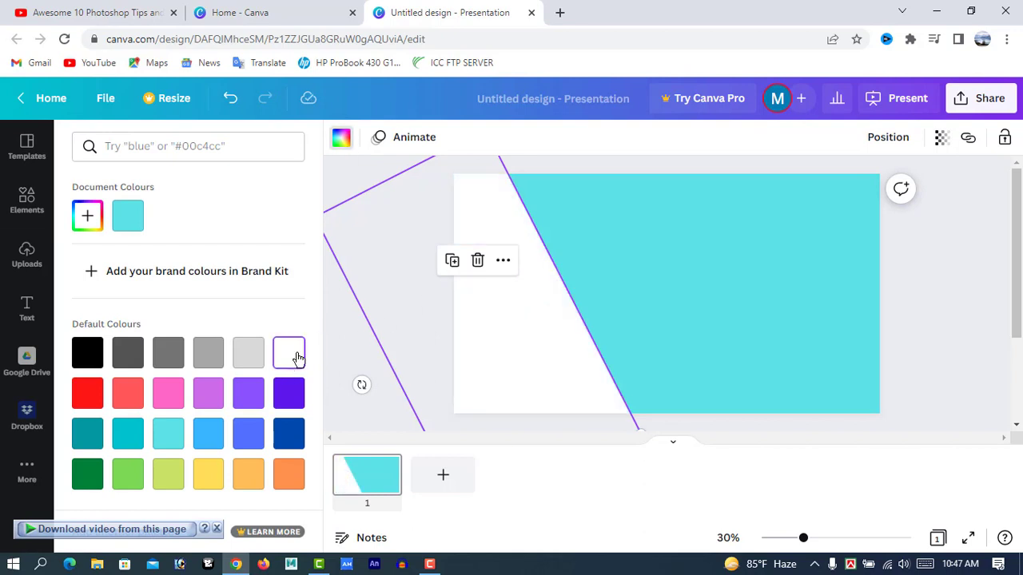
{"action": "left_click", "coordinate": [915, 308]}
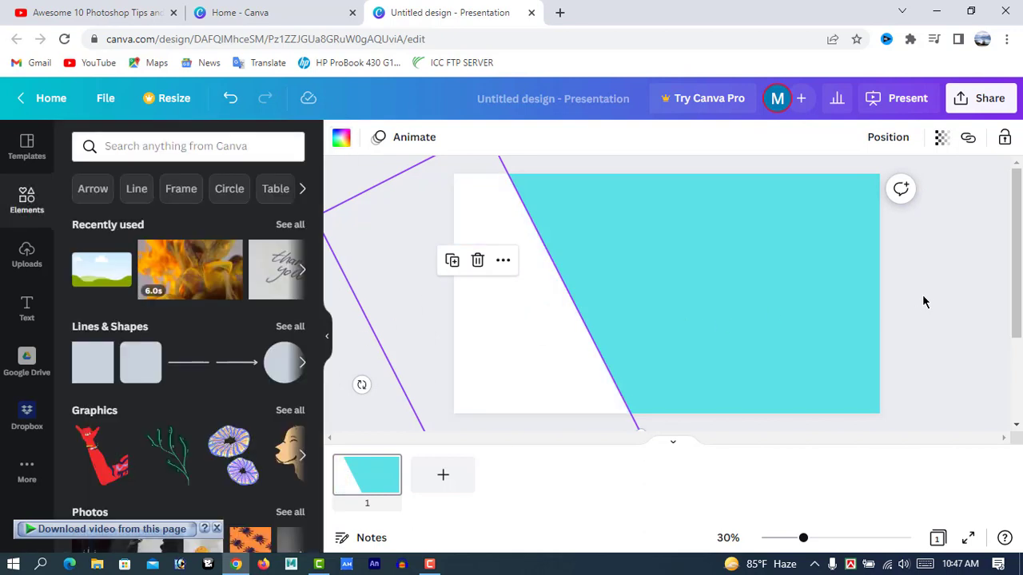
{"action": "left_click", "coordinate": [928, 283]}
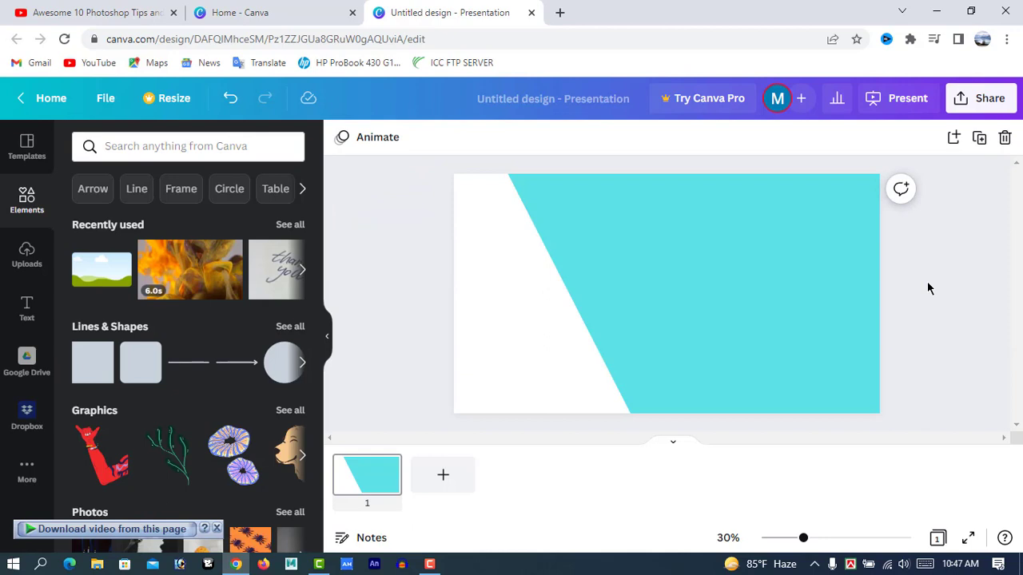
Add another landscape frame to the page's upper-right area, rotate it to 48° and enlarge it past the page's right edge
{"action": "left_click", "coordinate": [99, 275]}
{"action": "left_click_drag", "start_coordinate": [656, 282], "coordinate": [761, 247]}
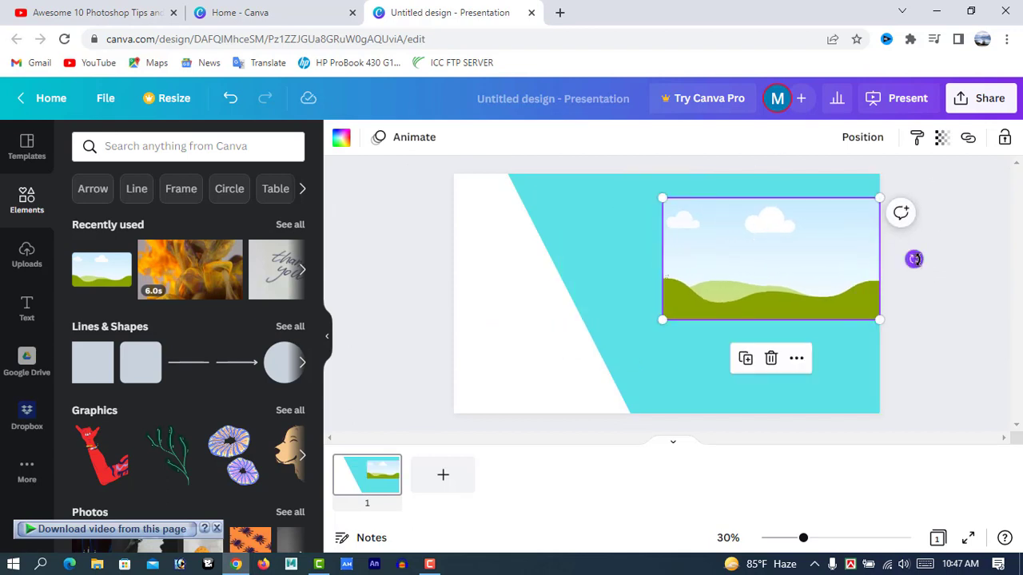
{"action": "left_click_drag", "start_coordinate": [915, 259], "coordinate": [891, 404]}
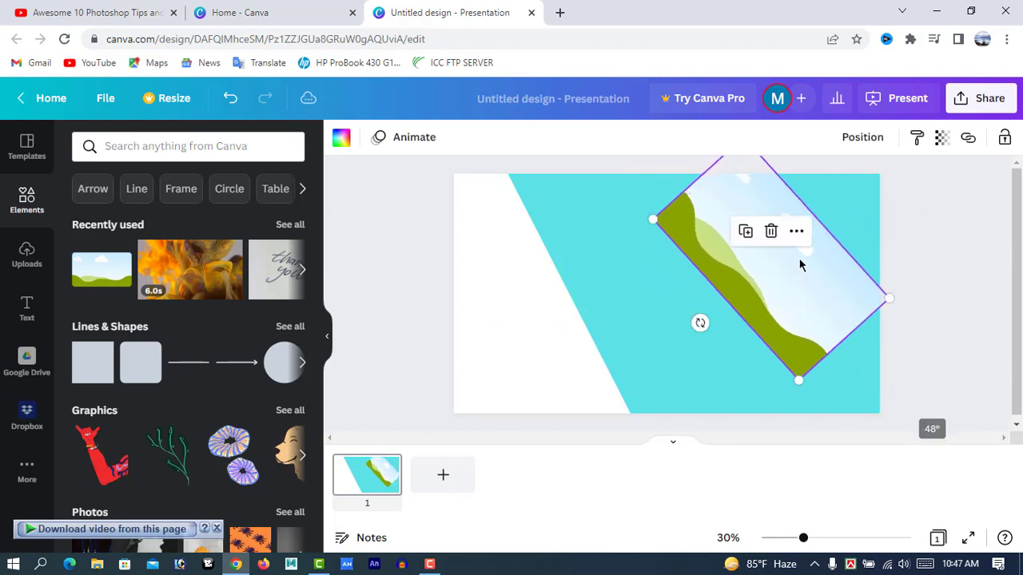
{"action": "left_click_drag", "start_coordinate": [953, 304], "coordinate": [987, 363]}
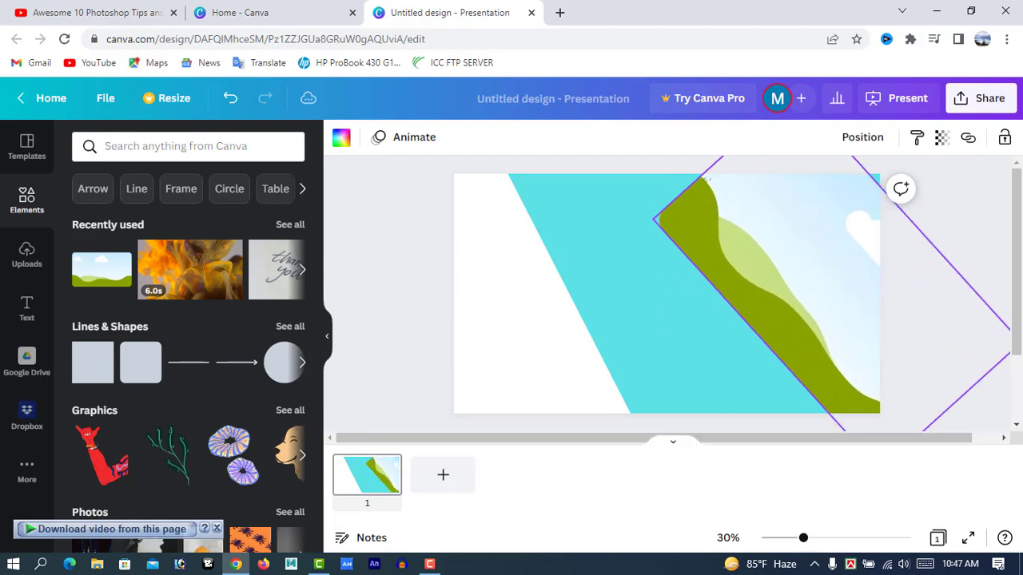
Reposition the new frame and rotate it more steeply so it covers the page's right part with a slanted edge from top to bottom
{"action": "left_click_drag", "start_coordinate": [826, 247], "coordinate": [829, 235]}
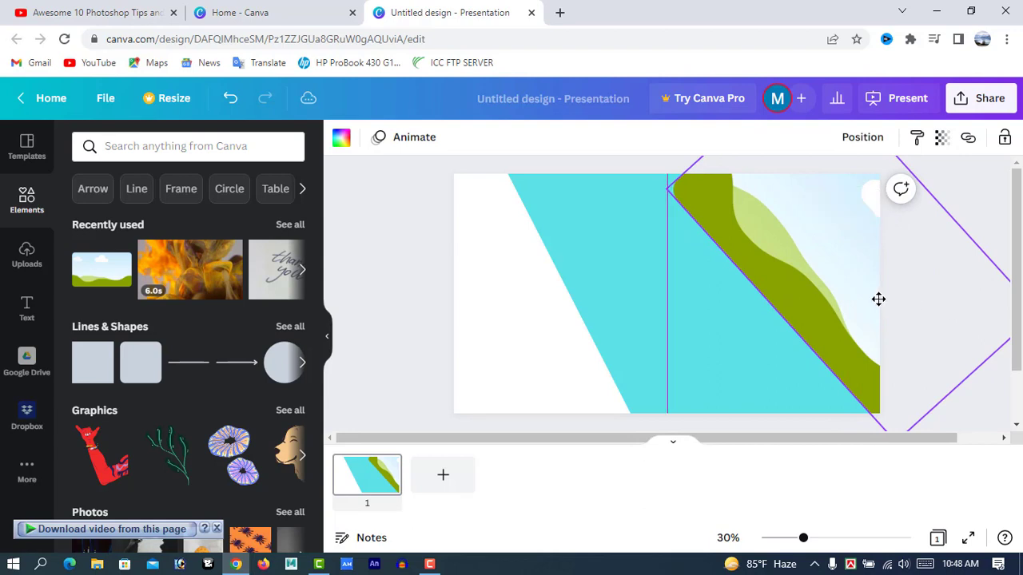
{"action": "left_click_drag", "start_coordinate": [878, 299], "coordinate": [809, 293]}
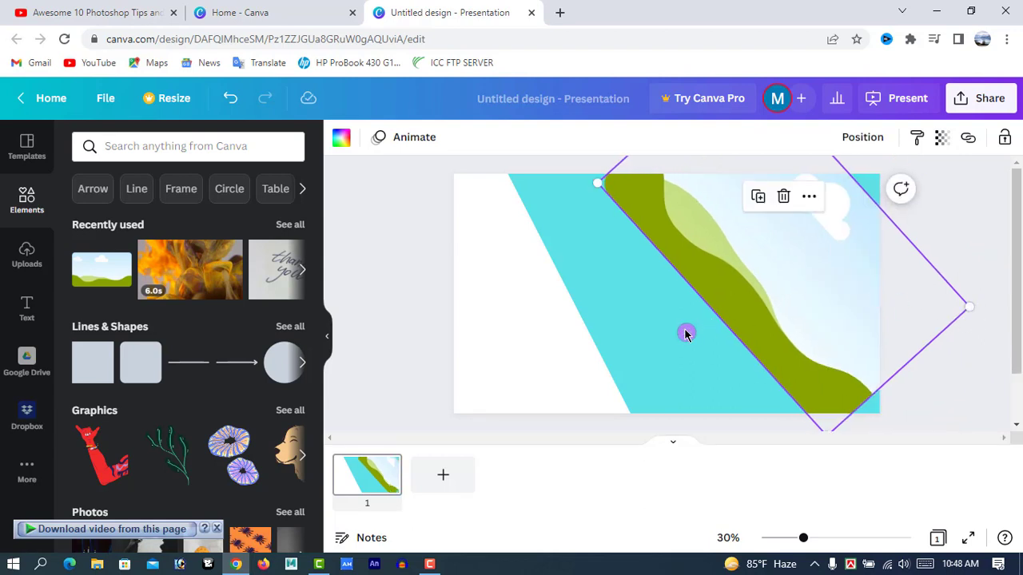
{"action": "left_click_drag", "start_coordinate": [686, 333], "coordinate": [674, 303]}
{"action": "left_click_drag", "start_coordinate": [778, 267], "coordinate": [842, 288]}
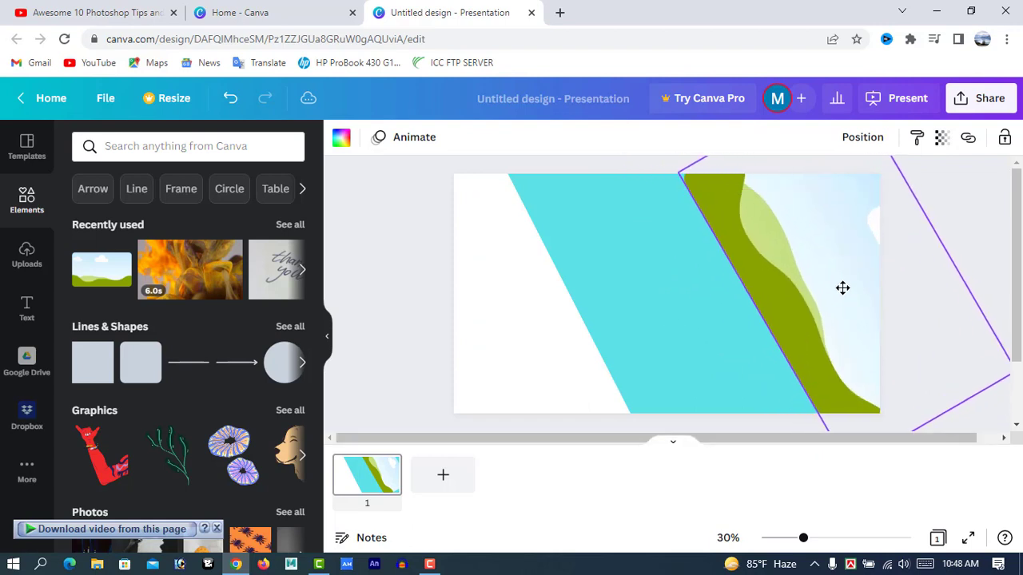
{"action": "left_click_drag", "start_coordinate": [842, 287], "coordinate": [842, 287]}
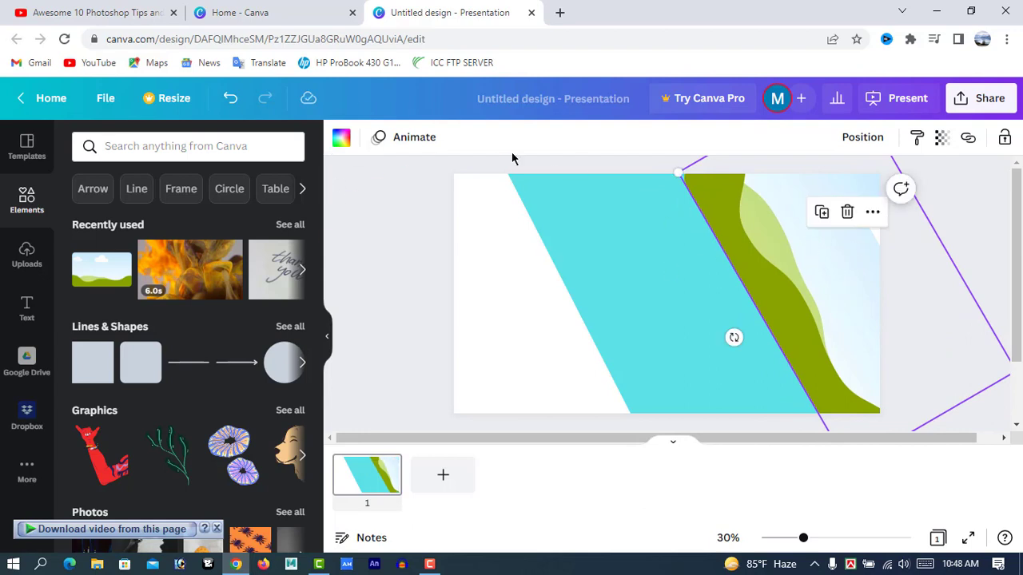
Fill the slanted frame on the page's right side with red and deselect it
{"action": "left_click", "coordinate": [341, 139]}
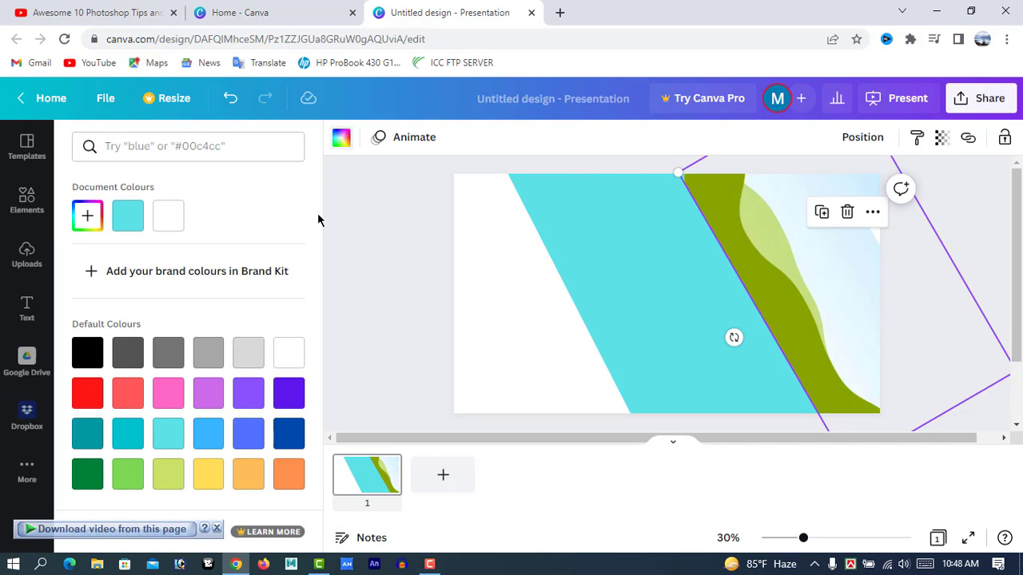
{"action": "left_click", "coordinate": [80, 393]}
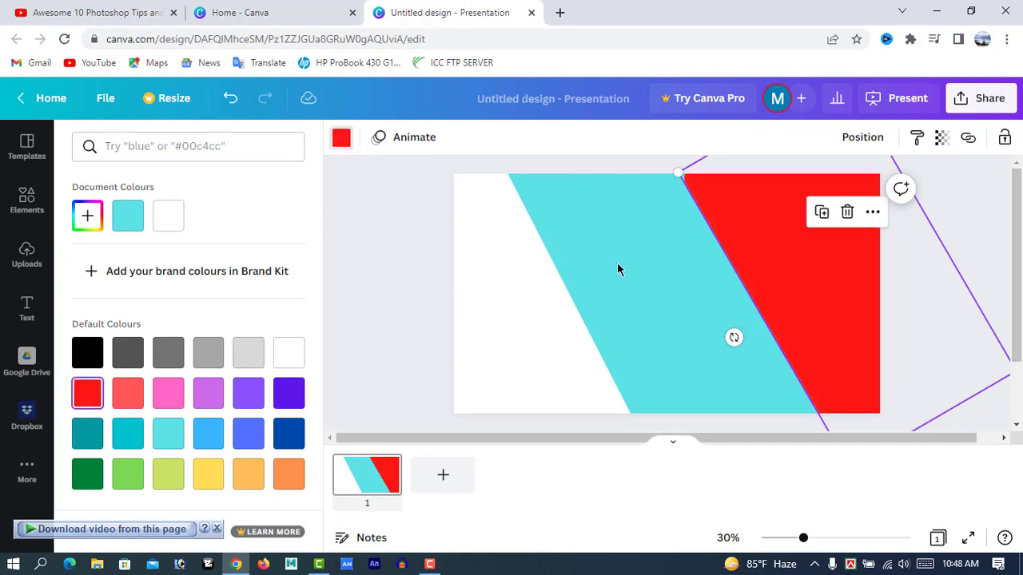
{"action": "left_click", "coordinate": [643, 263]}
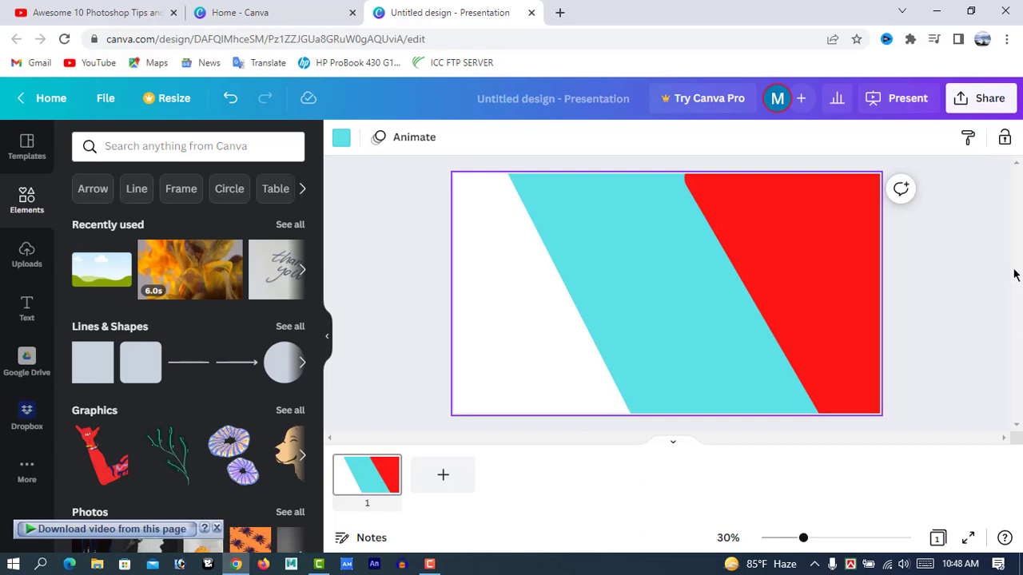
Add a third landscape frame, enlarge it to the page's width and place it as a horizontal band along the page's bottom
{"action": "left_click", "coordinate": [99, 270]}
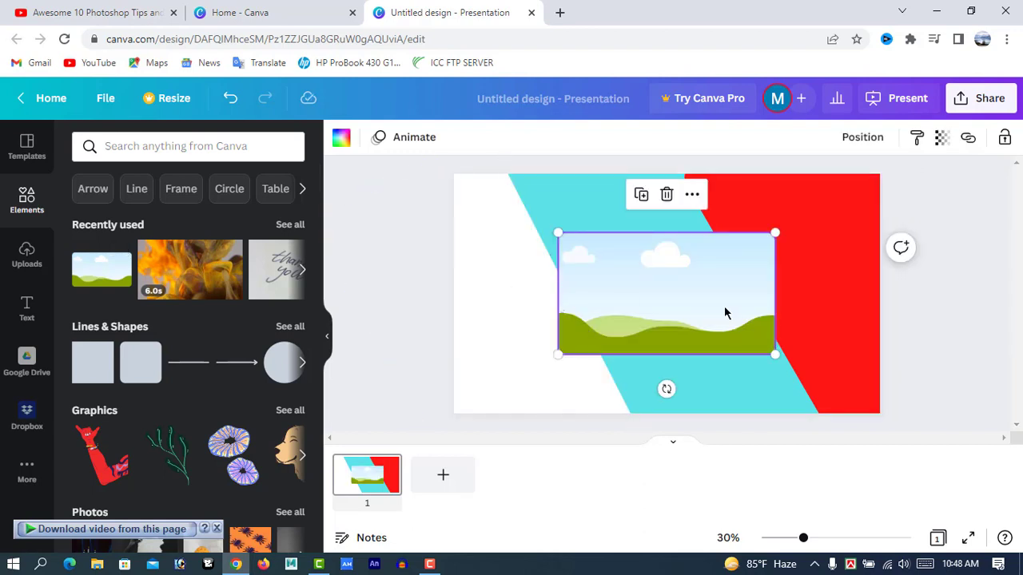
{"action": "left_click_drag", "start_coordinate": [674, 314], "coordinate": [657, 398]}
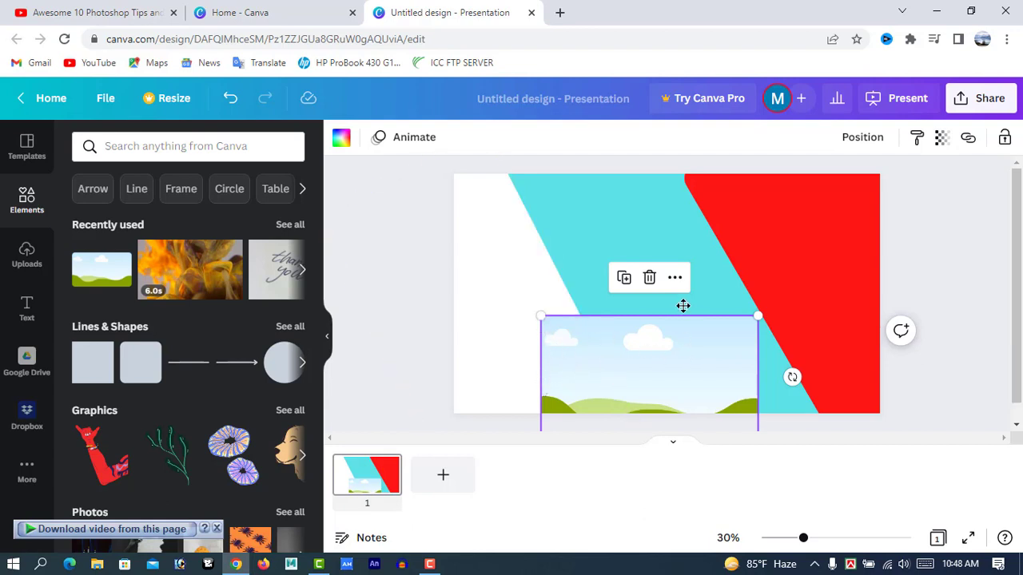
{"action": "left_click_drag", "start_coordinate": [683, 306], "coordinate": [683, 322]}
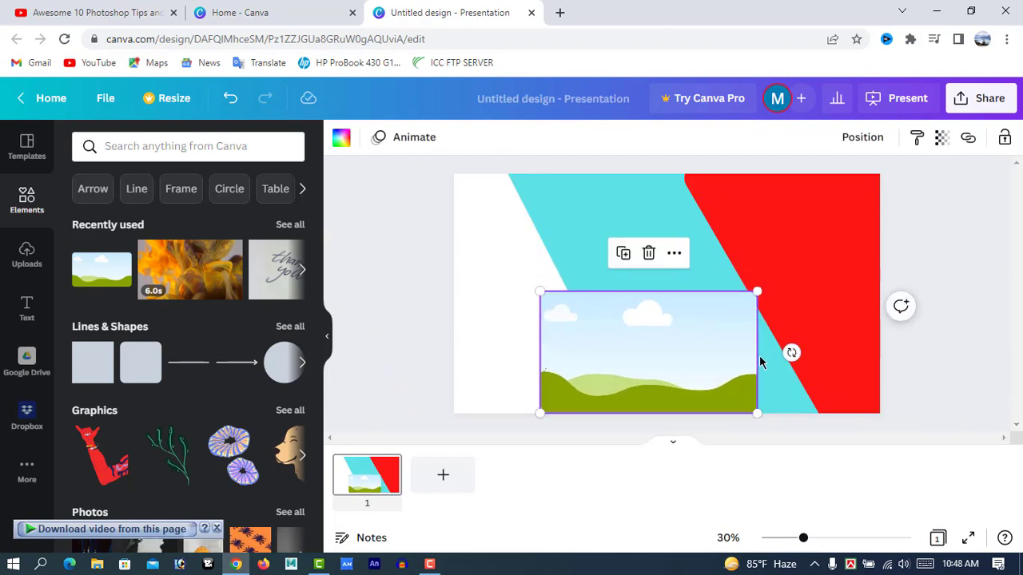
{"action": "left_click_drag", "start_coordinate": [757, 292], "coordinate": [965, 269]}
{"action": "left_click_drag", "start_coordinate": [698, 347], "coordinate": [617, 429]}
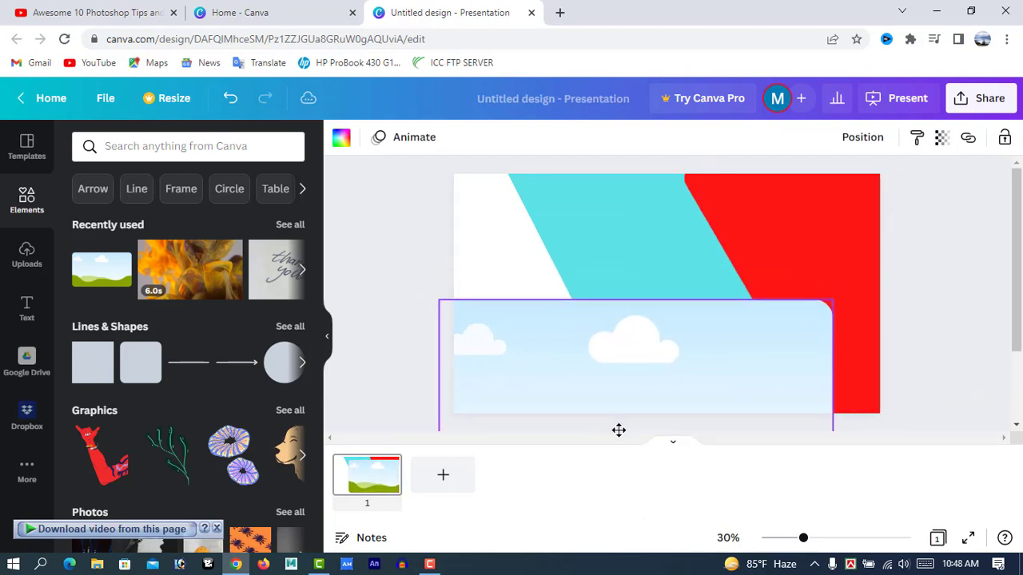
{"action": "left_click_drag", "start_coordinate": [443, 301], "coordinate": [398, 274]}
{"action": "left_click_drag", "start_coordinate": [693, 384], "coordinate": [689, 452]}
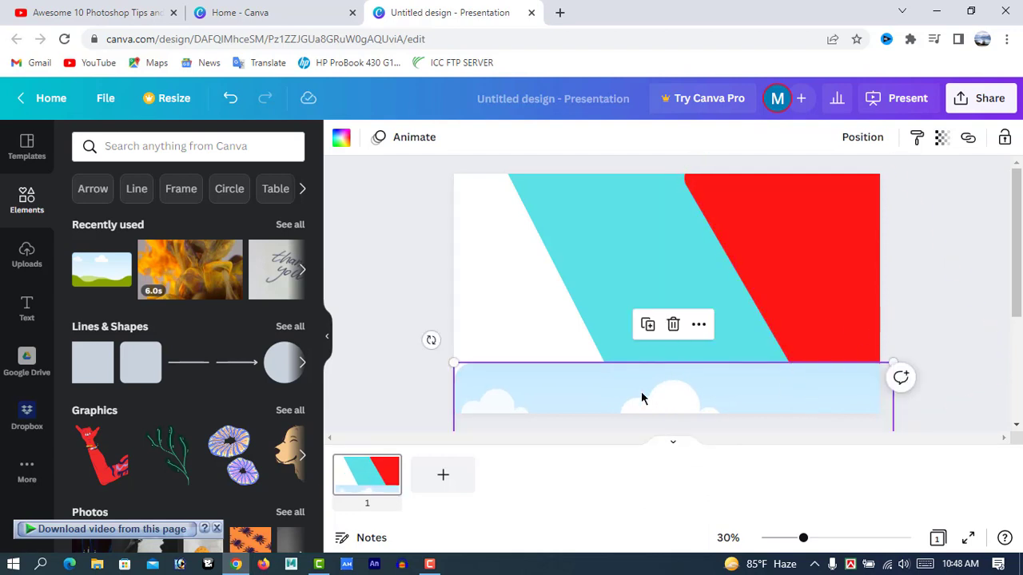
Fill the bottom band frame with dark blue and deselect it
{"action": "left_click", "coordinate": [340, 141]}
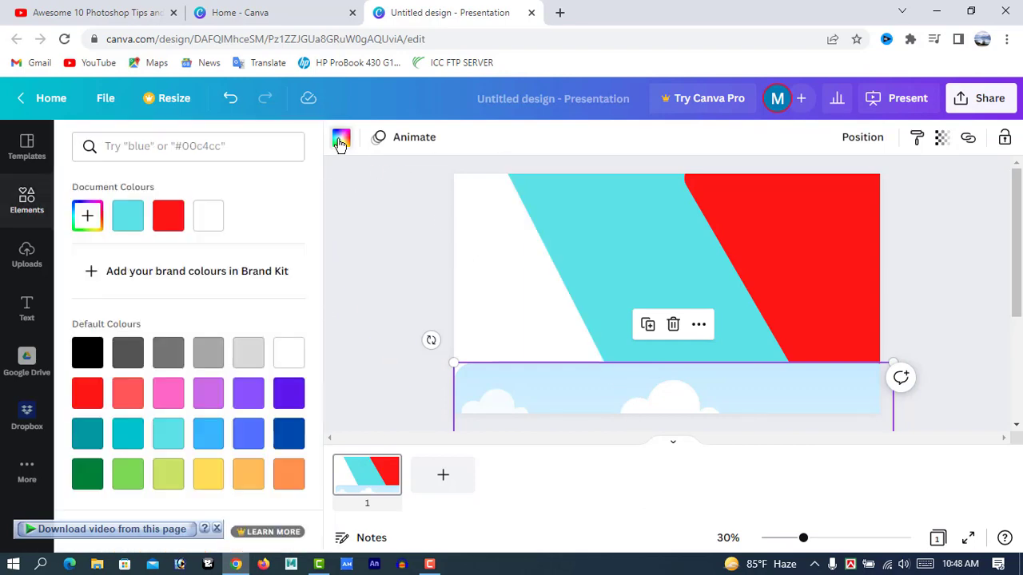
{"action": "left_click", "coordinate": [292, 436]}
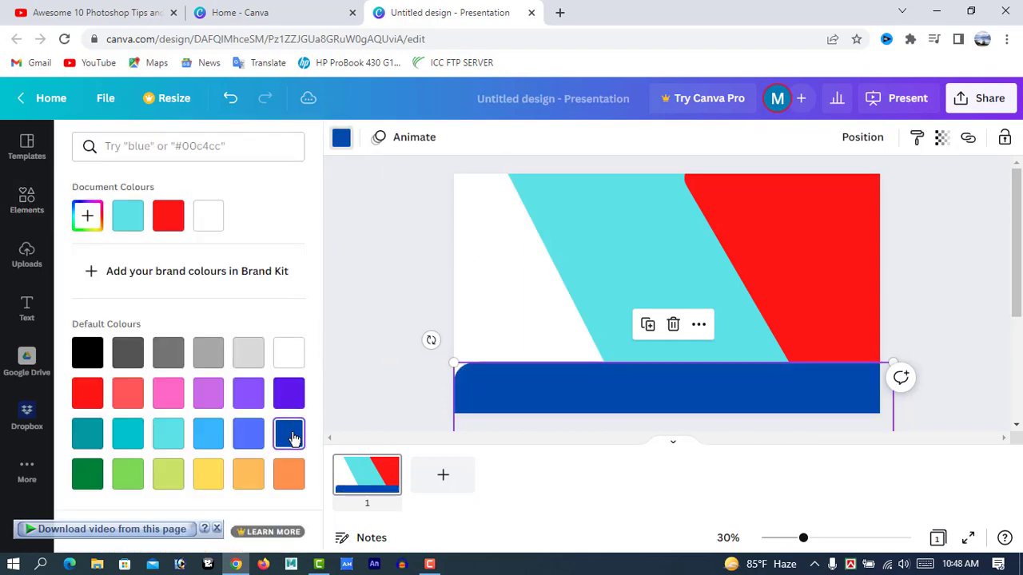
{"action": "key", "text": "Escape"}
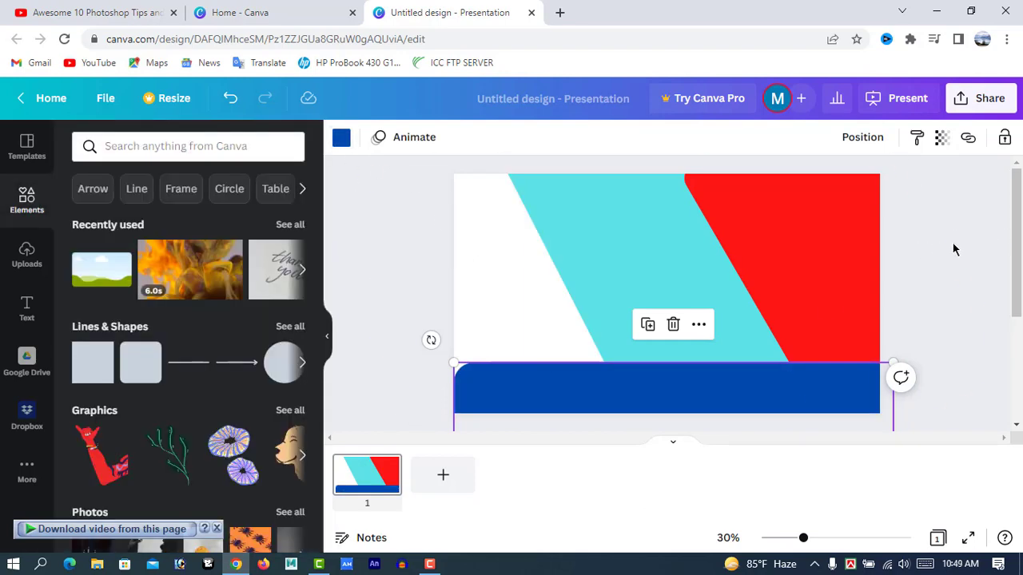
{"action": "left_click", "coordinate": [954, 249]}
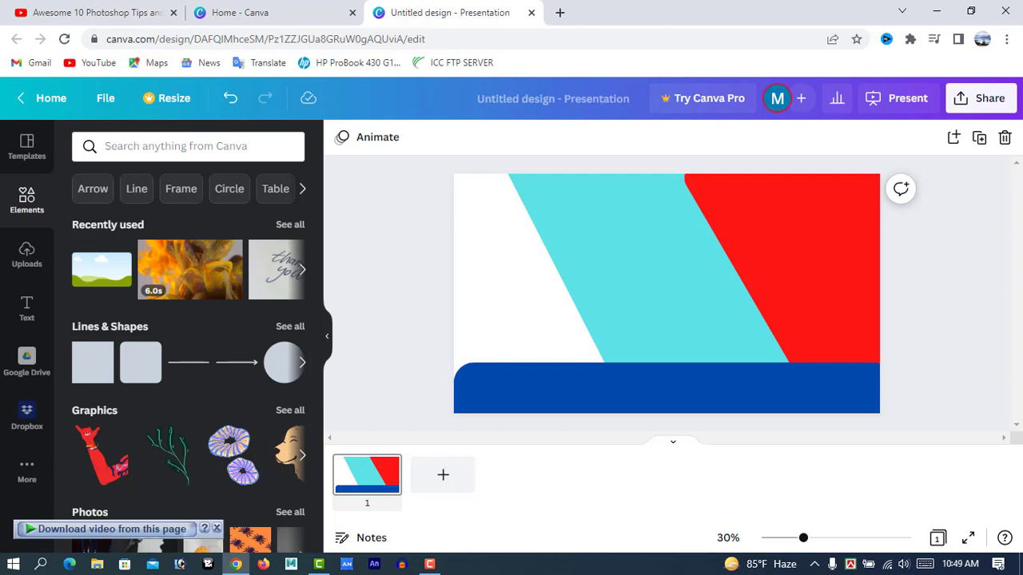
Add the yellow HUGE SALE font combination to the page and widen its text box on both sides beyond the page edges
{"action": "left_click", "coordinate": [26, 304]}
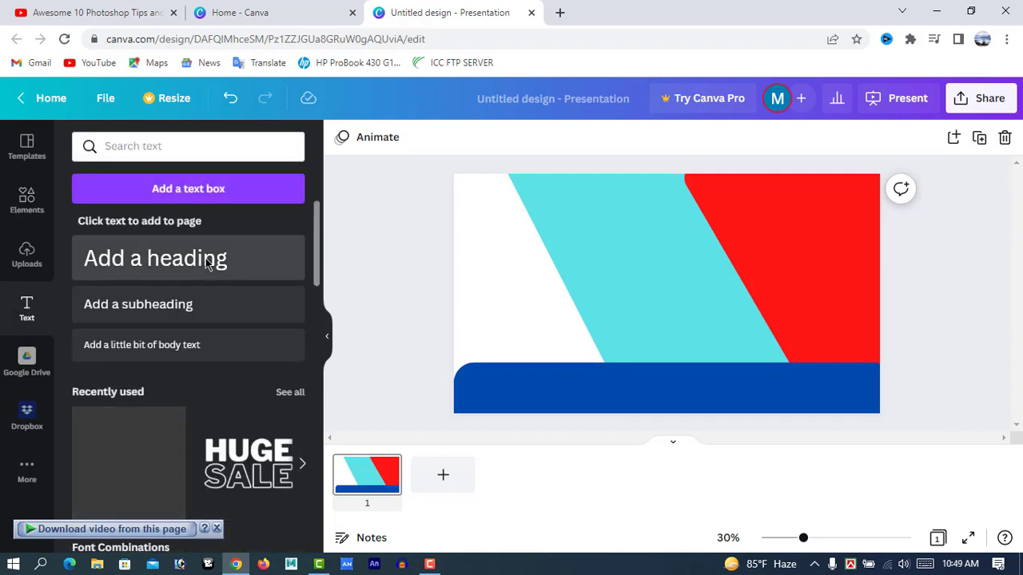
{"action": "scroll", "coordinate": [172, 350], "scroll_direction": "down", "scroll_amount": 2}
{"action": "scroll", "coordinate": [172, 349], "scroll_direction": "down", "scroll_amount": 6}
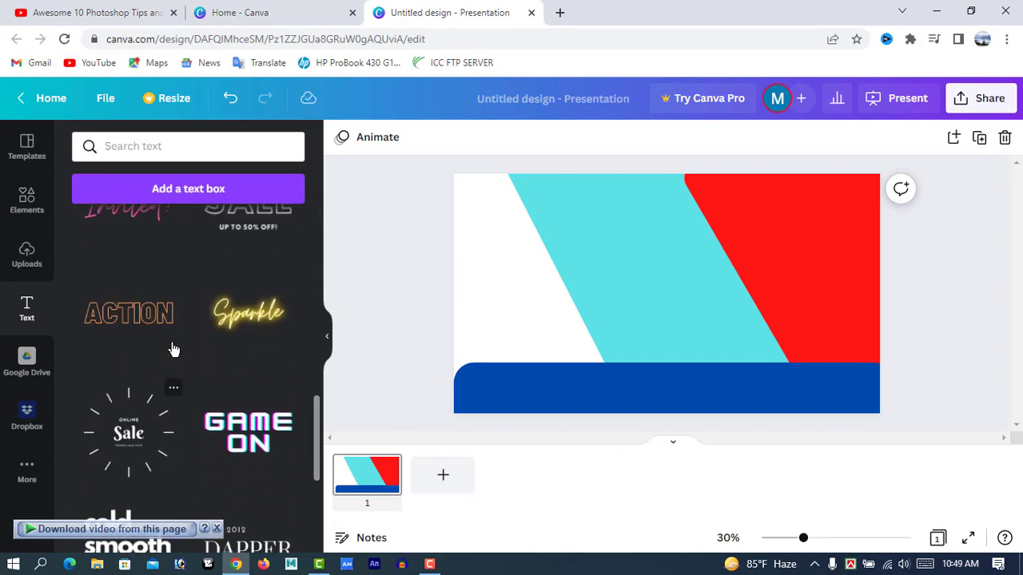
{"action": "scroll", "coordinate": [175, 350], "scroll_direction": "up", "scroll_amount": 5}
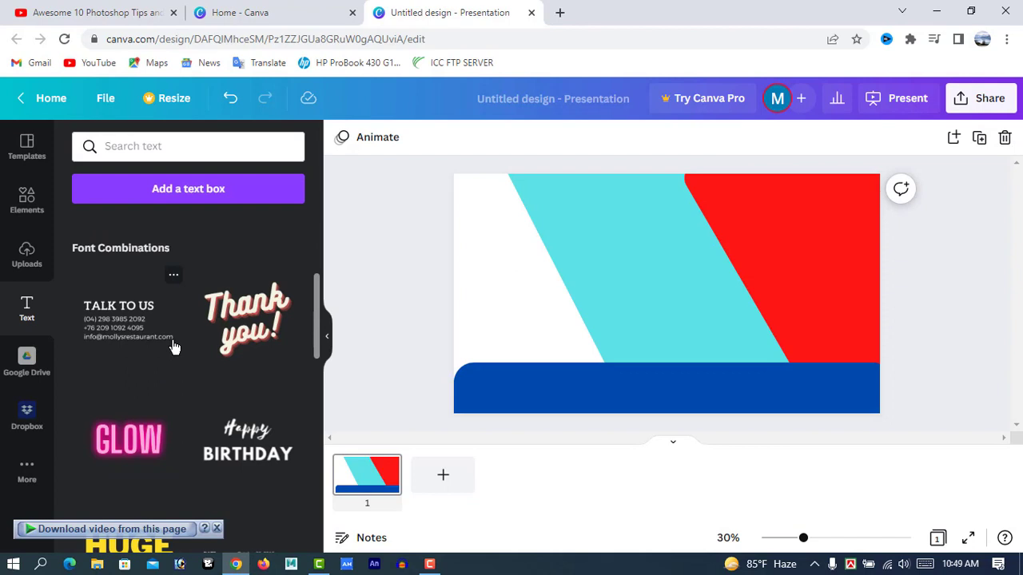
{"action": "scroll", "coordinate": [174, 348], "scroll_direction": "up", "scroll_amount": 4}
{"action": "scroll", "coordinate": [175, 348], "scroll_direction": "down", "scroll_amount": 2}
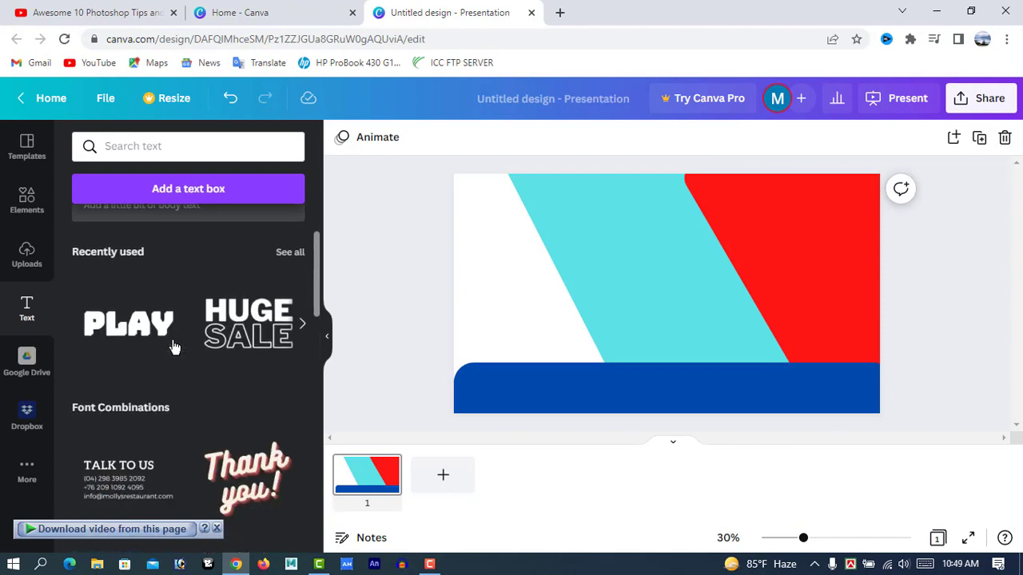
{"action": "scroll", "coordinate": [172, 347], "scroll_direction": "down", "scroll_amount": 5}
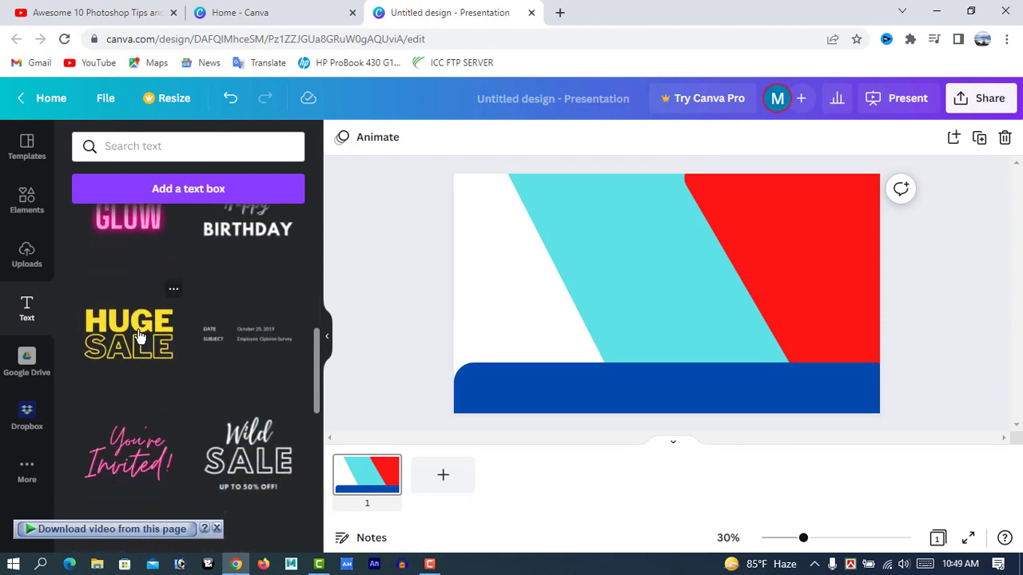
{"action": "left_click", "coordinate": [140, 336]}
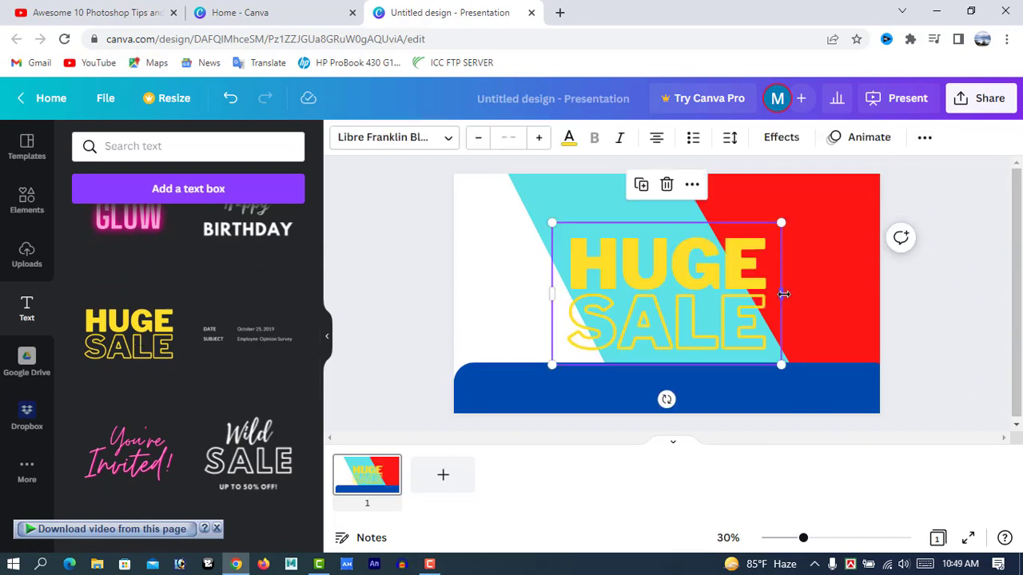
{"action": "left_click_drag", "start_coordinate": [784, 295], "coordinate": [977, 294]}
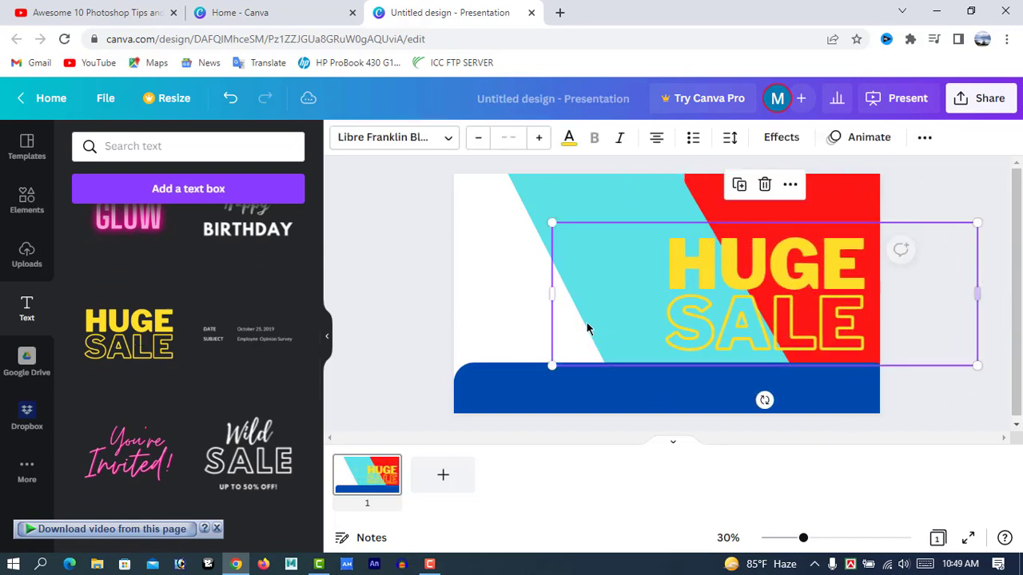
{"action": "left_click_drag", "start_coordinate": [551, 293], "coordinate": [282, 298]}
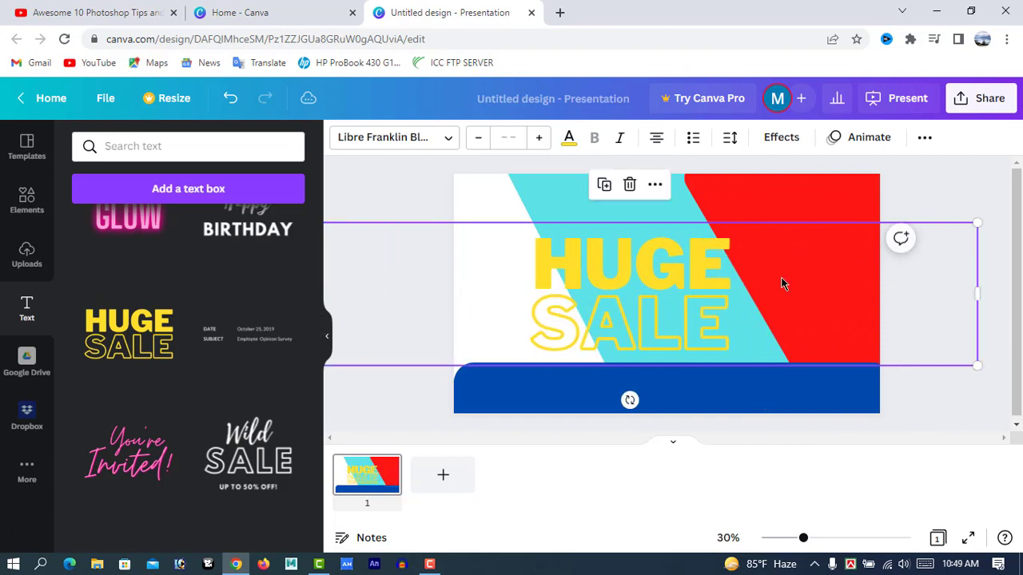
Replace the word HUGE in the text group with UNIQUE TECH
{"action": "left_click", "coordinate": [732, 258]}
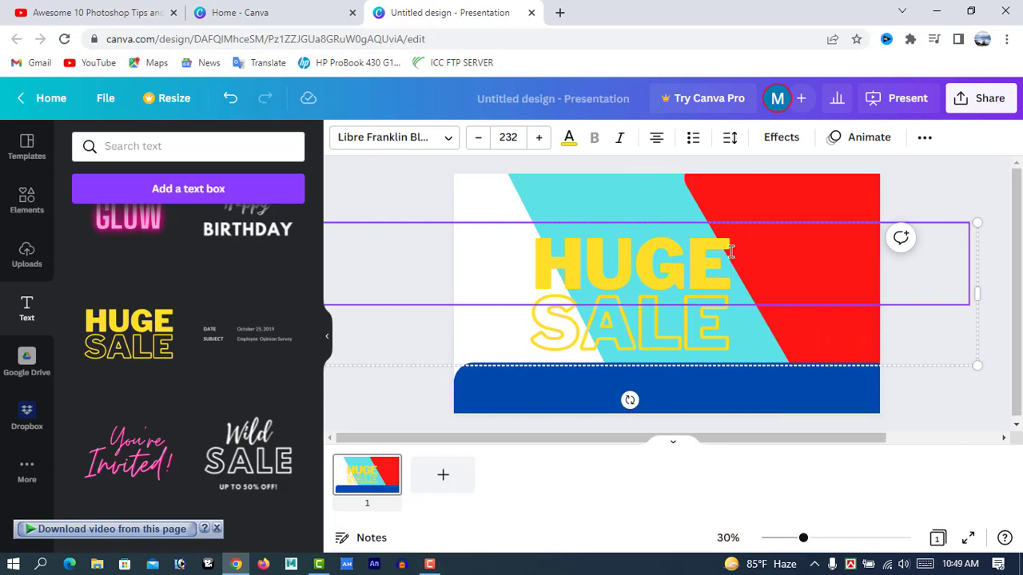
{"action": "key", "text": "BackSpace"}
{"action": "key", "text": "BackSpace"}
{"action": "key", "text": "BackSpace"}
{"action": "key", "text": "BackSpace"}
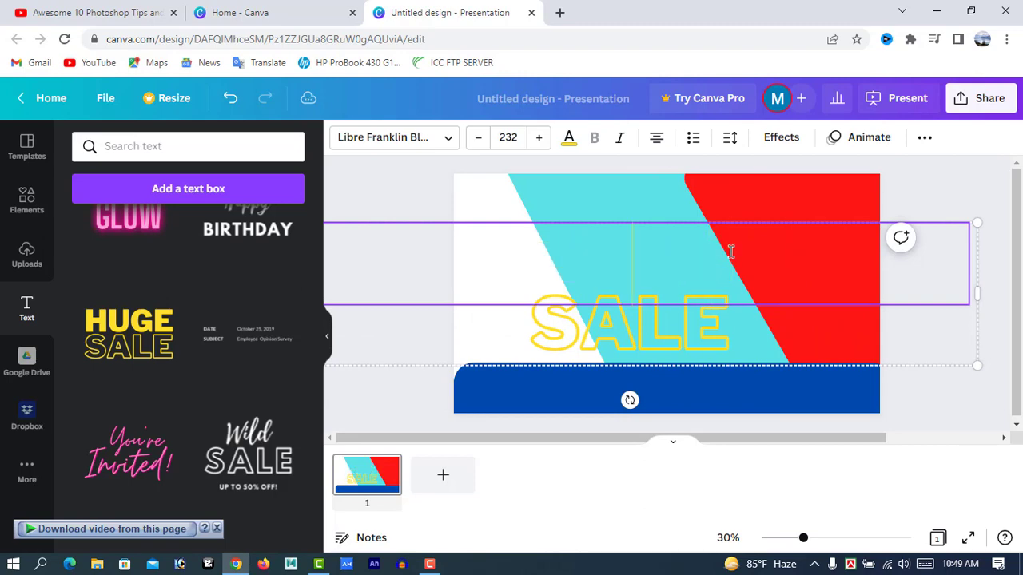
{"action": "type", "text": "UNIQ"}
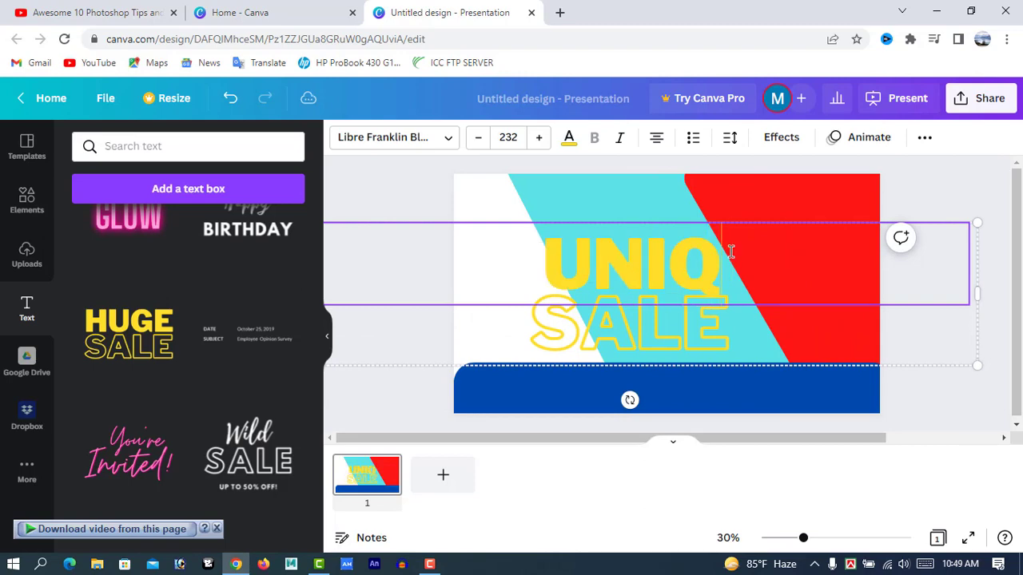
{"action": "type", "text": "UE TECH"}
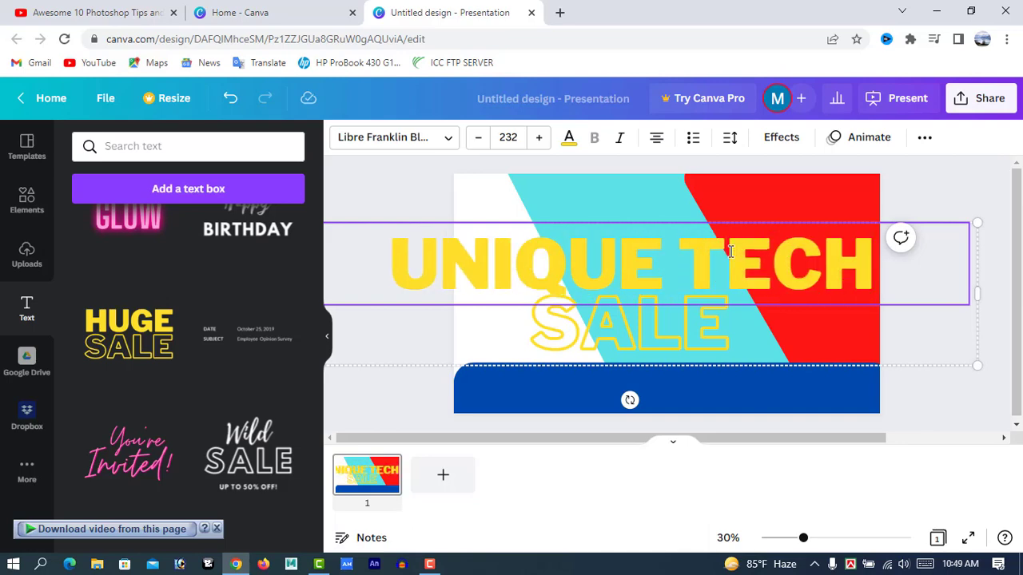
Replace the outlined word SALE in the text group with 360
{"action": "left_click", "coordinate": [740, 326]}
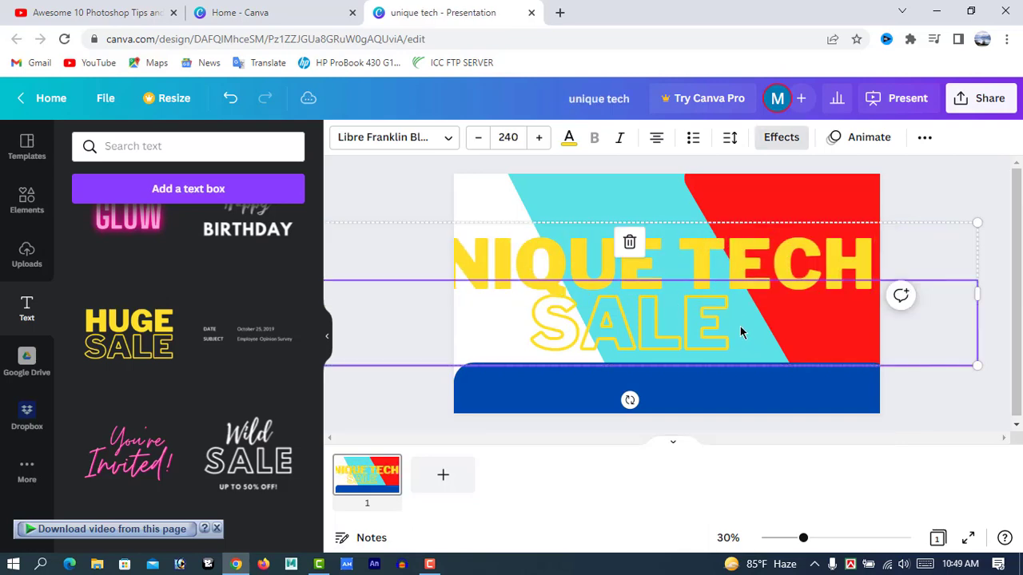
{"action": "left_click", "coordinate": [740, 326]}
{"action": "key", "text": "BackSpace"}
{"action": "key", "text": "BackSpace"}
{"action": "key", "text": "BackSpace"}
{"action": "key", "text": "BackSpace"}
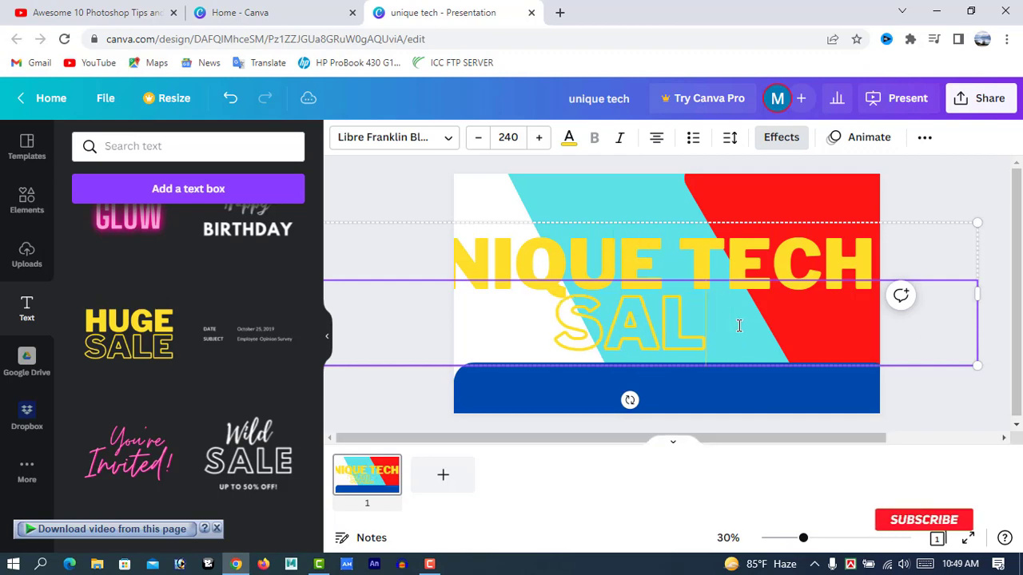
{"action": "type", "text": "360"}
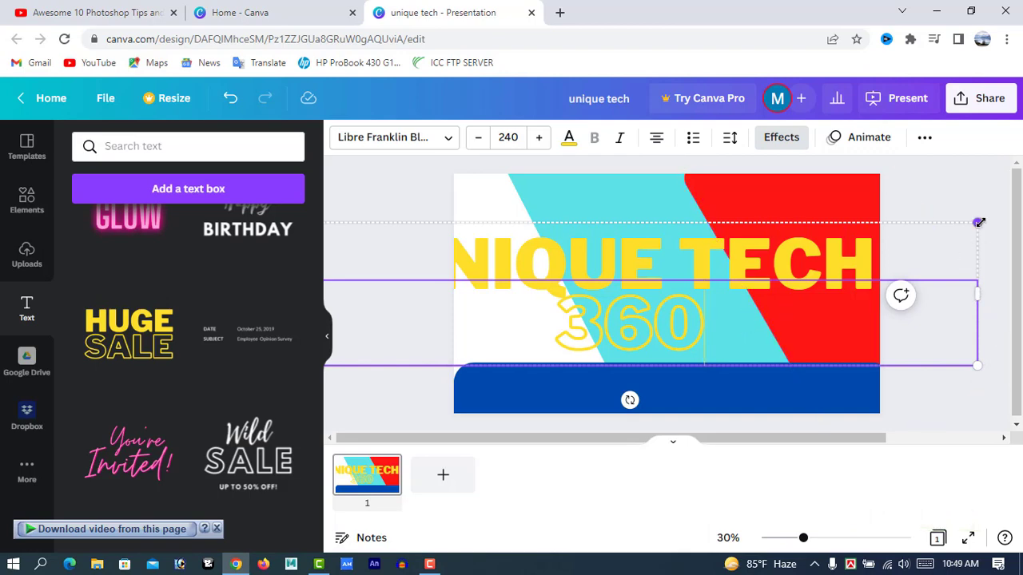
Scale the UNIQUE TECH 360 text group down to about font size 162 for UNIQUE TECH and move it to the page's top centre
{"action": "left_click_drag", "start_coordinate": [979, 223], "coordinate": [770, 293]}
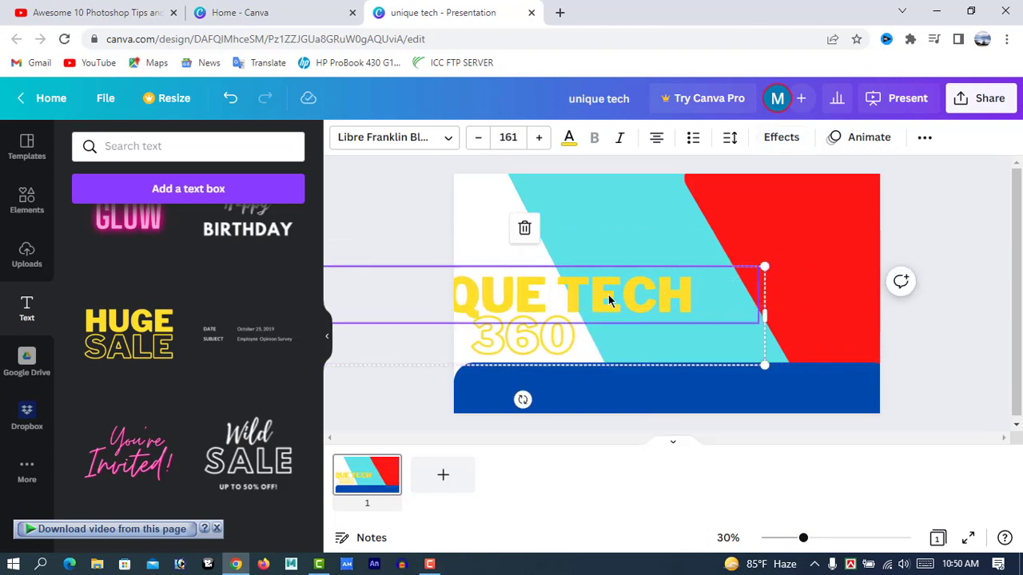
{"action": "left_click_drag", "start_coordinate": [609, 300], "coordinate": [734, 208]}
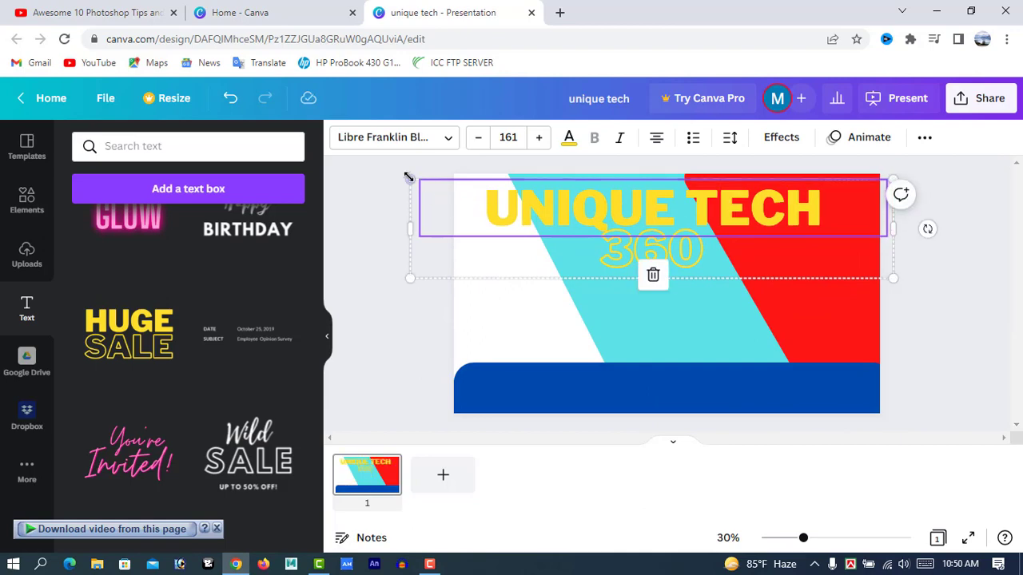
{"action": "mouse_move", "coordinate": [410, 177]}
{"action": "left_mouse_down"}
{"action": "mouse_move", "coordinate": [430, 183]}
{"action": "mouse_move", "coordinate": [405, 175]}
{"action": "mouse_move", "coordinate": [416, 175]}
{"action": "left_mouse_up"}
{"action": "left_click_drag", "start_coordinate": [655, 231], "coordinate": [669, 213]}
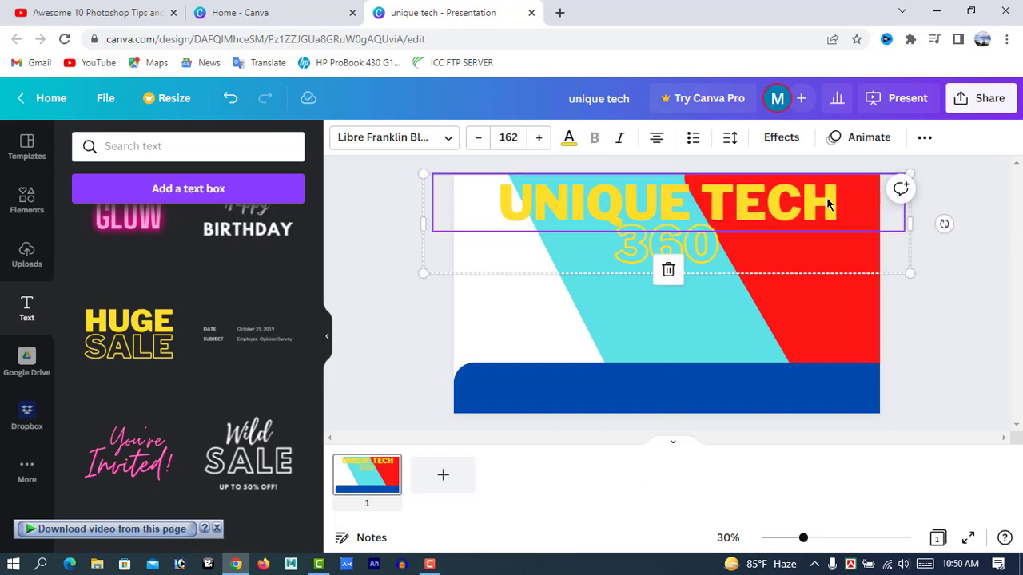
Recolour the UNIQUE TECH text violet, trying dark blue and a lighter blue first
{"action": "left_click", "coordinate": [571, 141]}
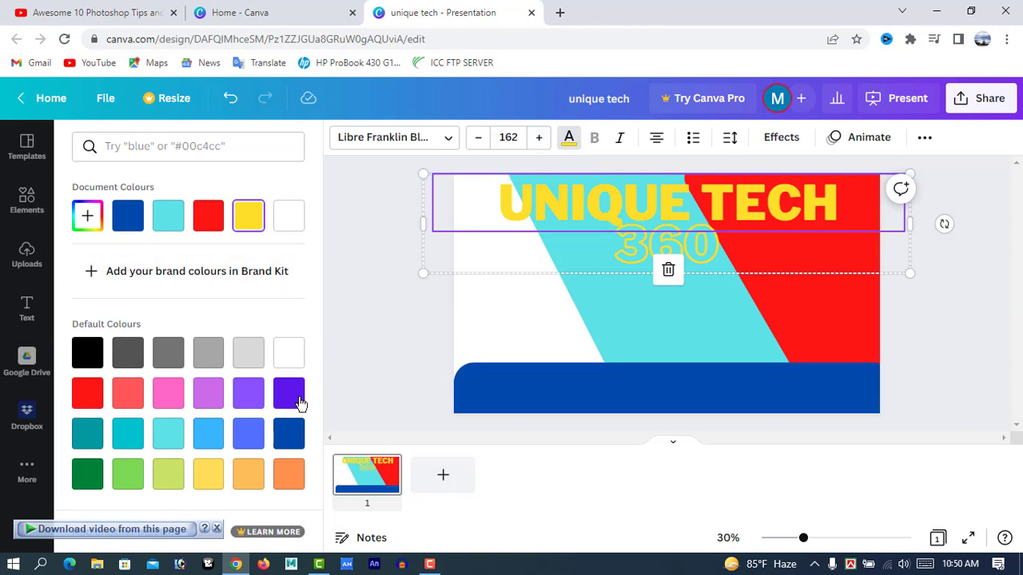
{"action": "left_click", "coordinate": [287, 438]}
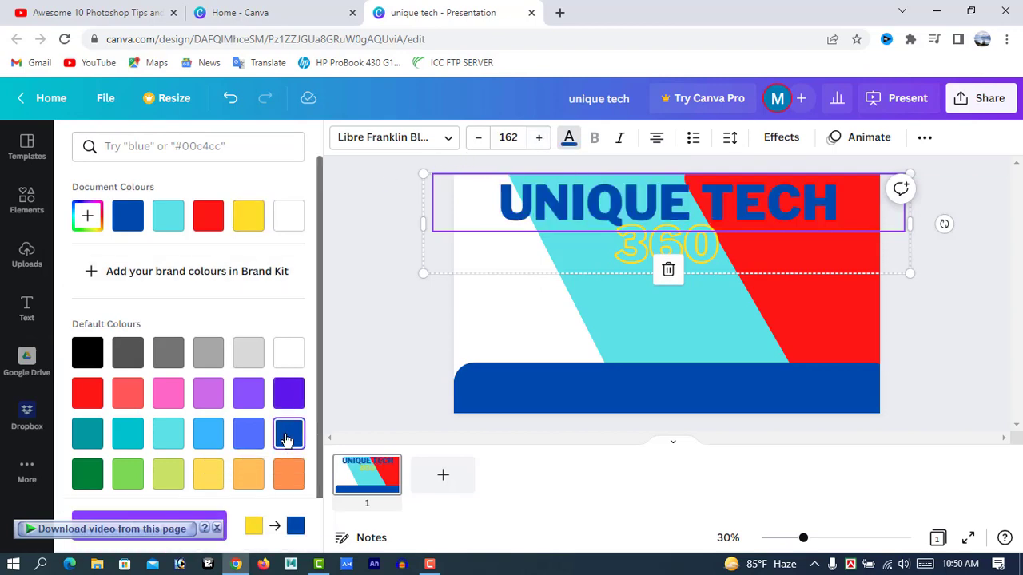
{"action": "left_click", "coordinate": [252, 442]}
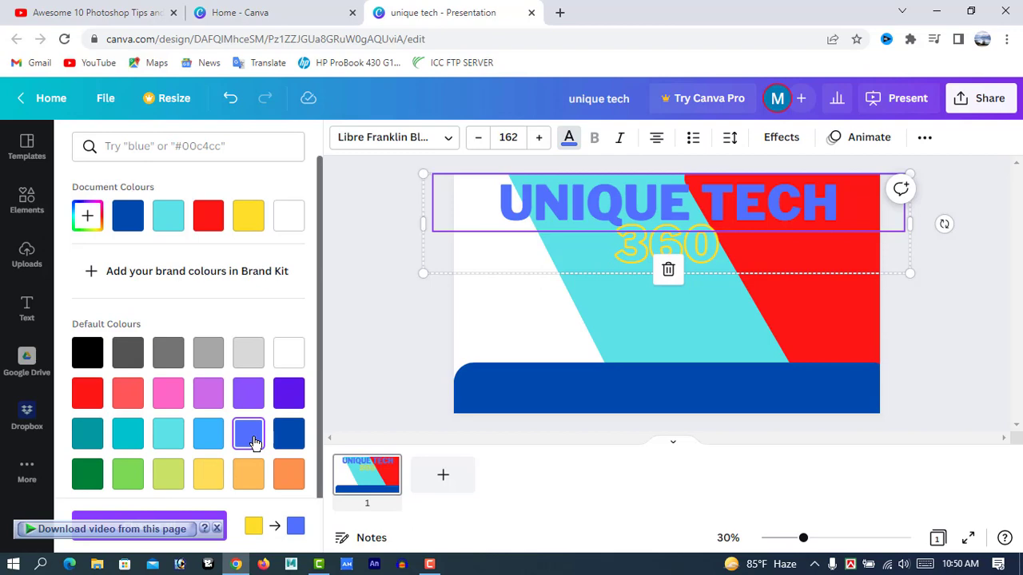
{"action": "left_click", "coordinate": [289, 394]}
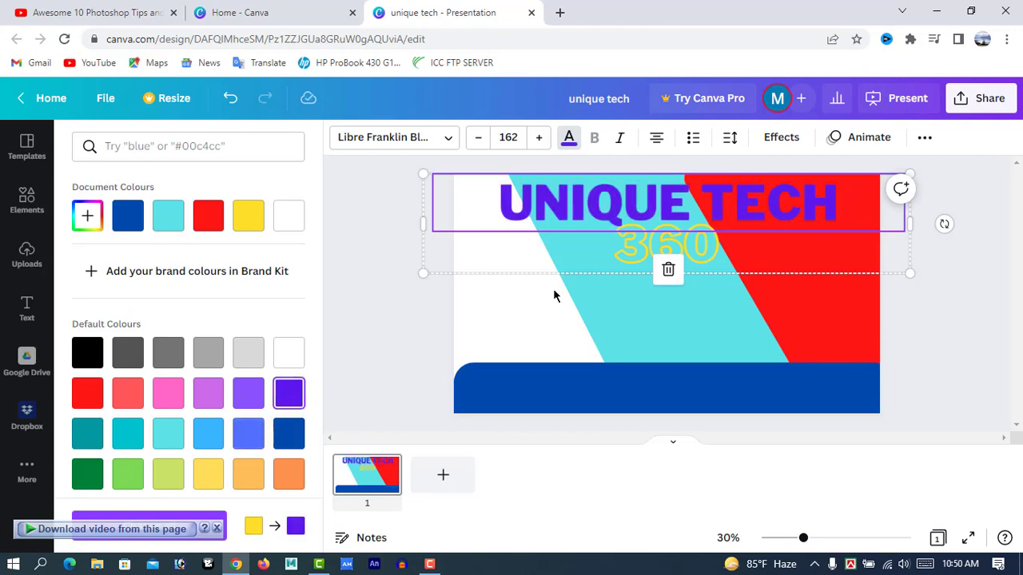
Recolour the outlined 360 text white after trying pink and light purple, and deselect the text group
{"action": "left_click", "coordinate": [702, 257]}
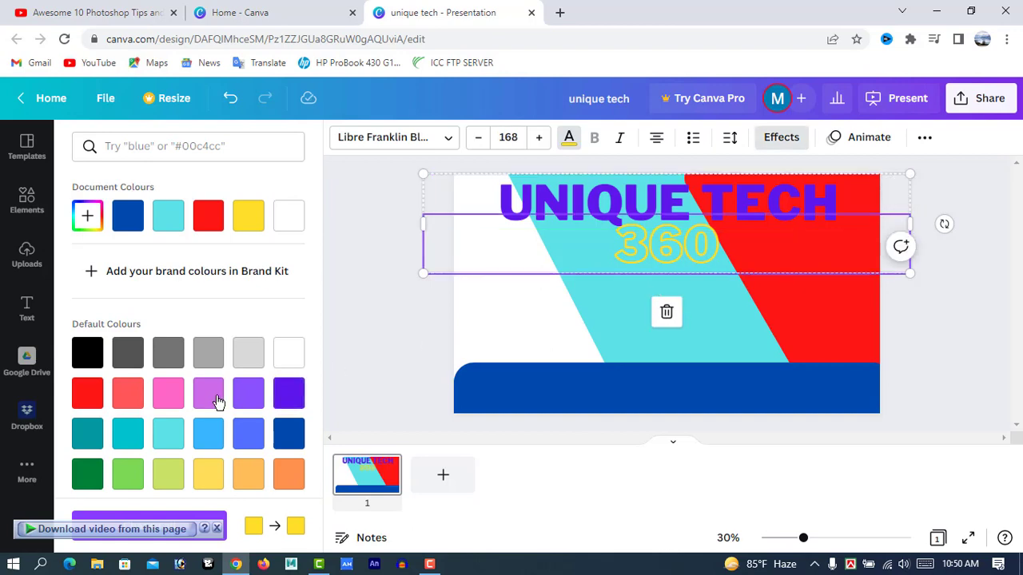
{"action": "left_click", "coordinate": [164, 406]}
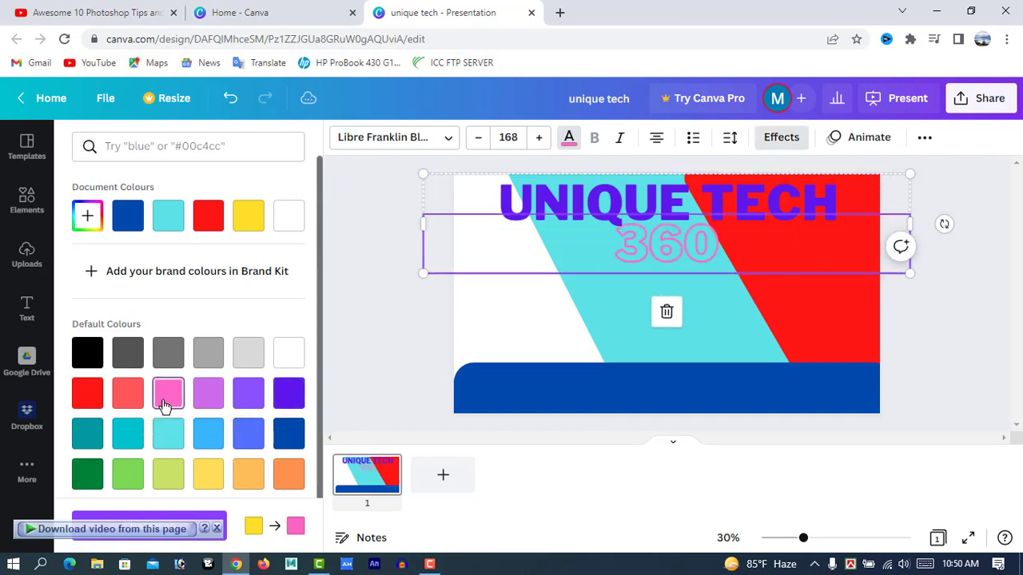
{"action": "left_click", "coordinate": [211, 404]}
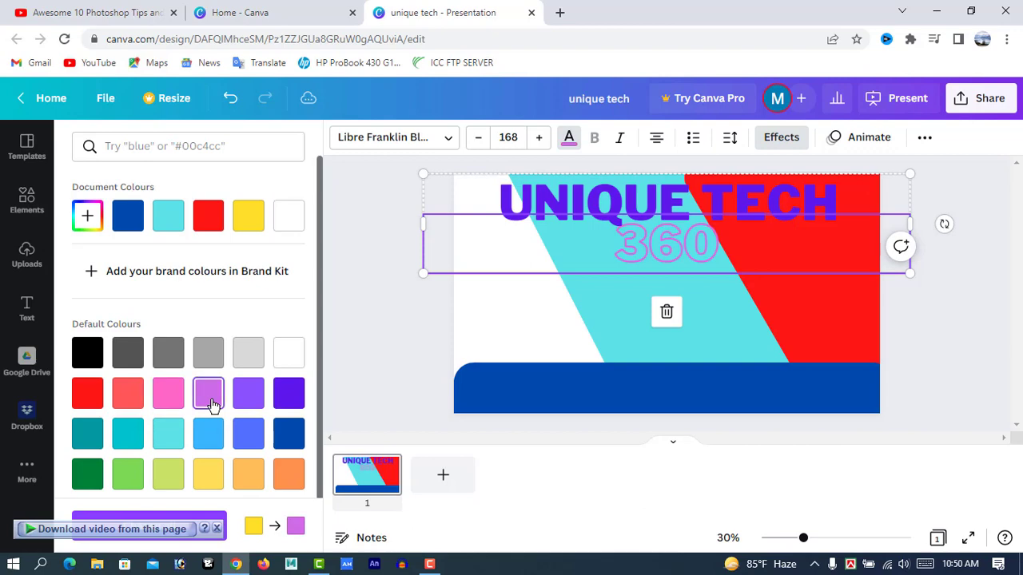
{"action": "left_click", "coordinate": [287, 354]}
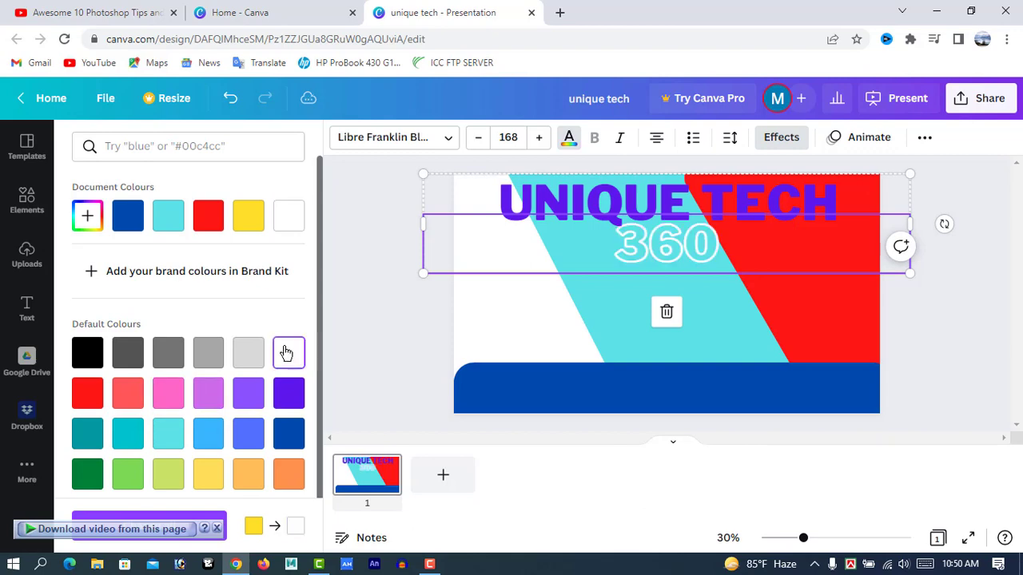
{"action": "left_click", "coordinate": [962, 267]}
{"action": "left_click", "coordinate": [974, 334]}
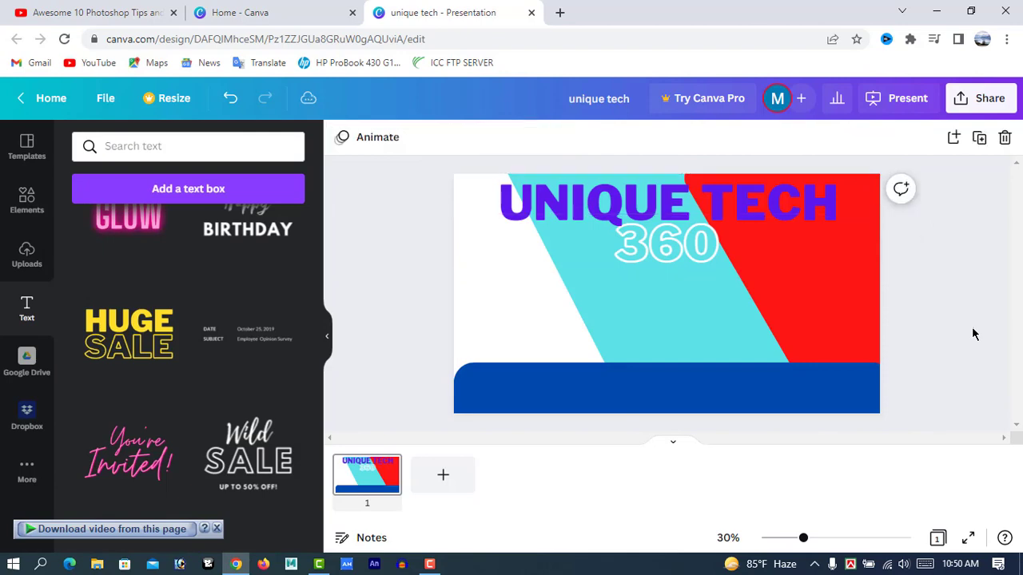
Try the Hollow effect on the UNIQUE TECH text and apply the Splice effect instead
{"action": "left_click", "coordinate": [782, 206]}
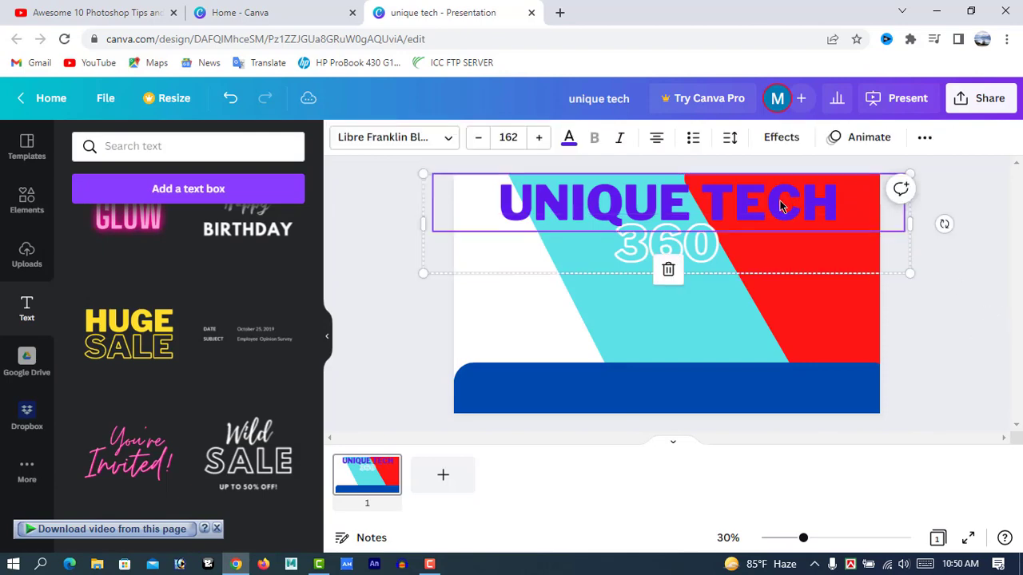
{"action": "left_click", "coordinate": [783, 139]}
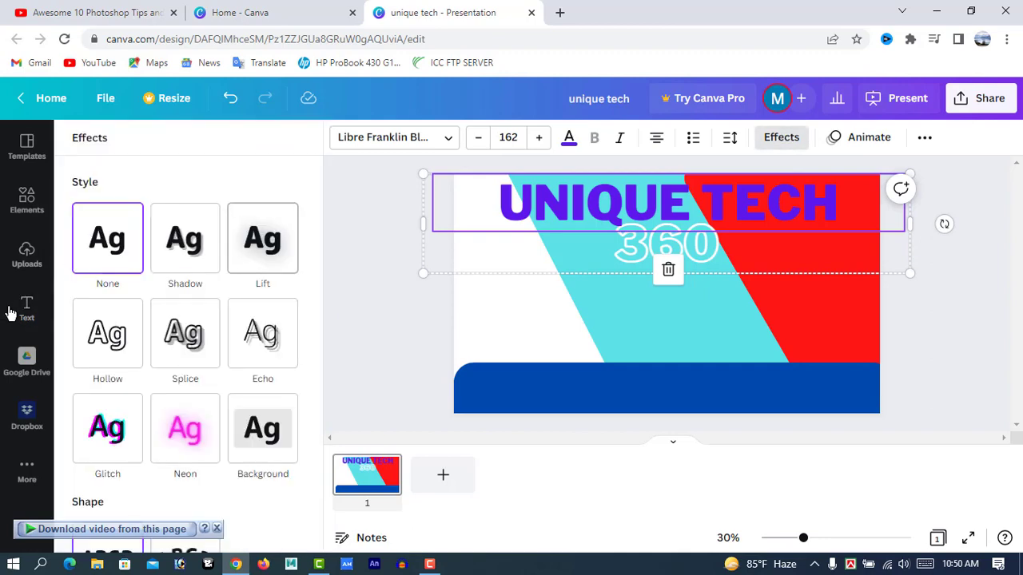
{"action": "left_click", "coordinate": [108, 338]}
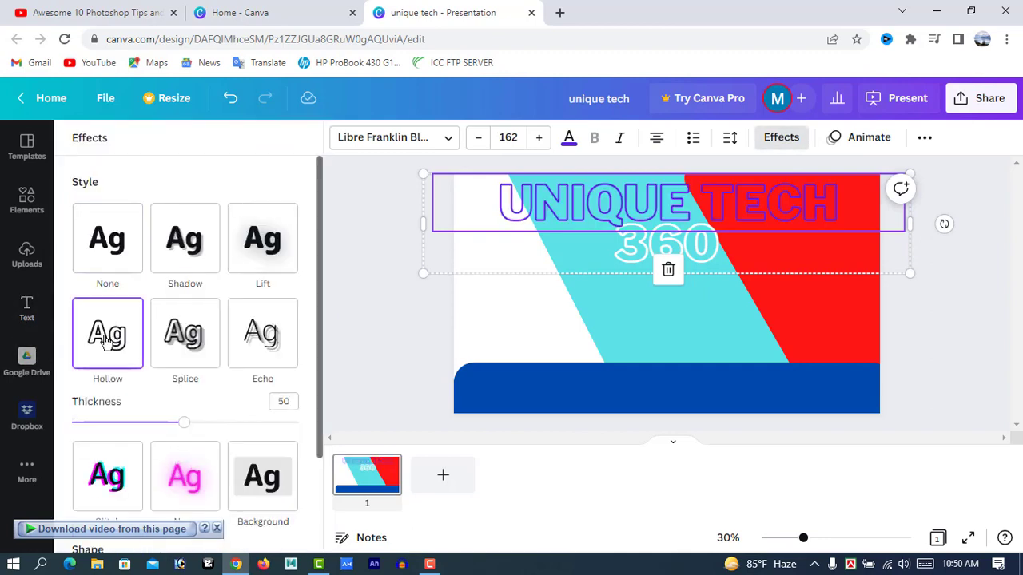
{"action": "left_click", "coordinate": [169, 340]}
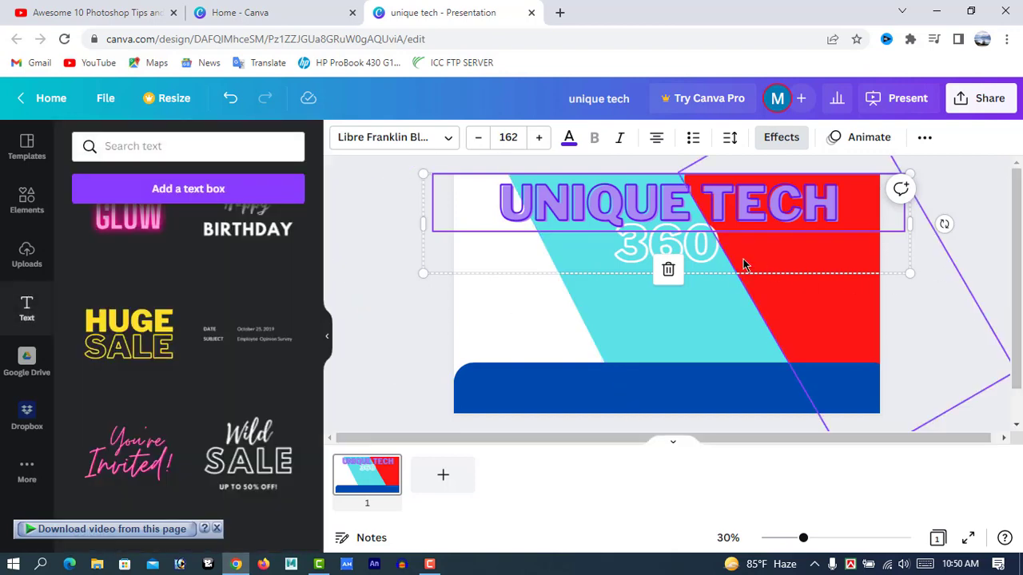
Apply the Glitch effect to the 360 text after trying Shadow, Lift and Hollow, and deselect it
{"action": "left_click", "coordinate": [690, 250]}
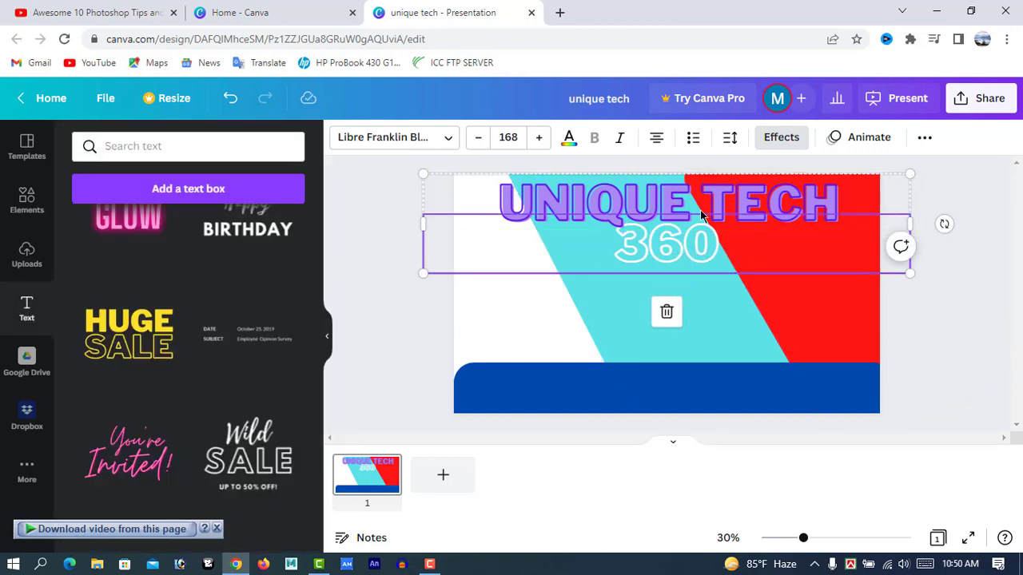
{"action": "left_click", "coordinate": [783, 137]}
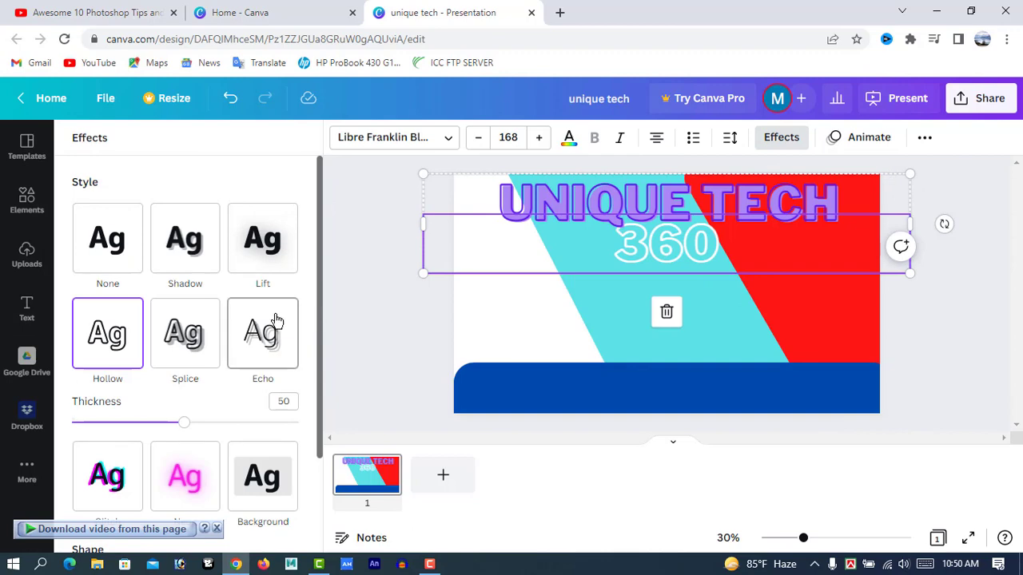
{"action": "left_click", "coordinate": [179, 244]}
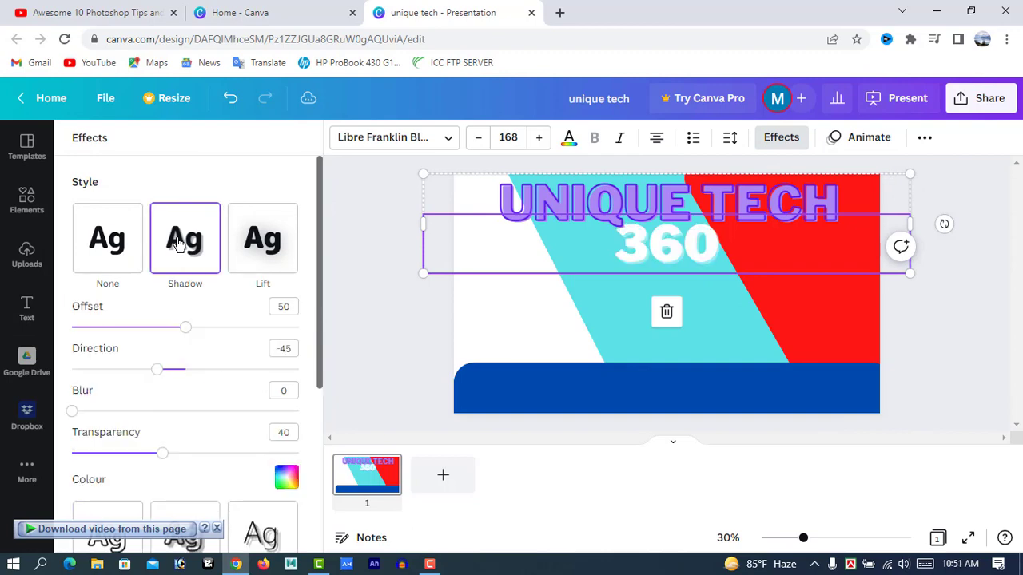
{"action": "left_click", "coordinate": [250, 248]}
{"action": "left_click", "coordinate": [103, 391]}
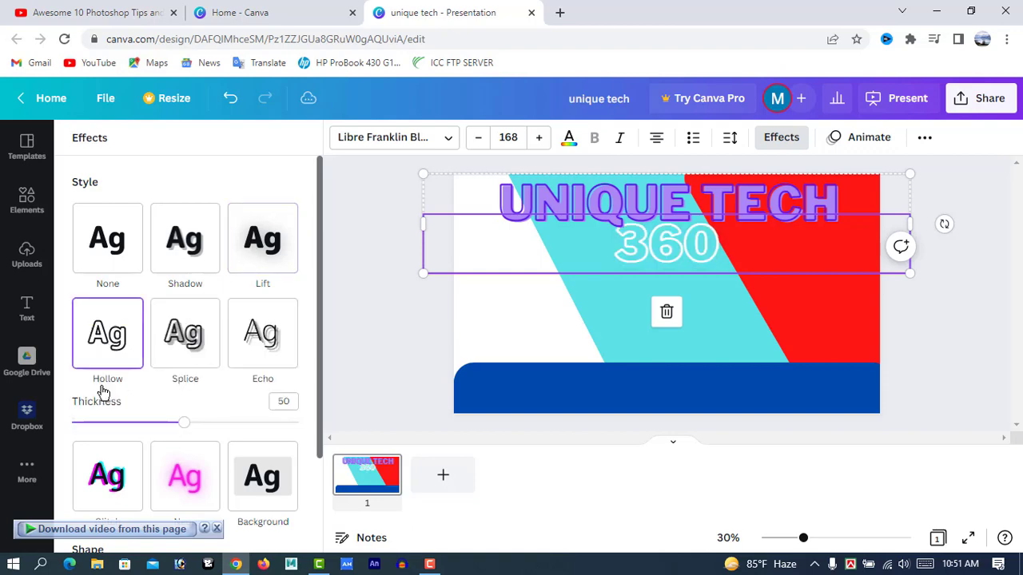
{"action": "left_click", "coordinate": [104, 463]}
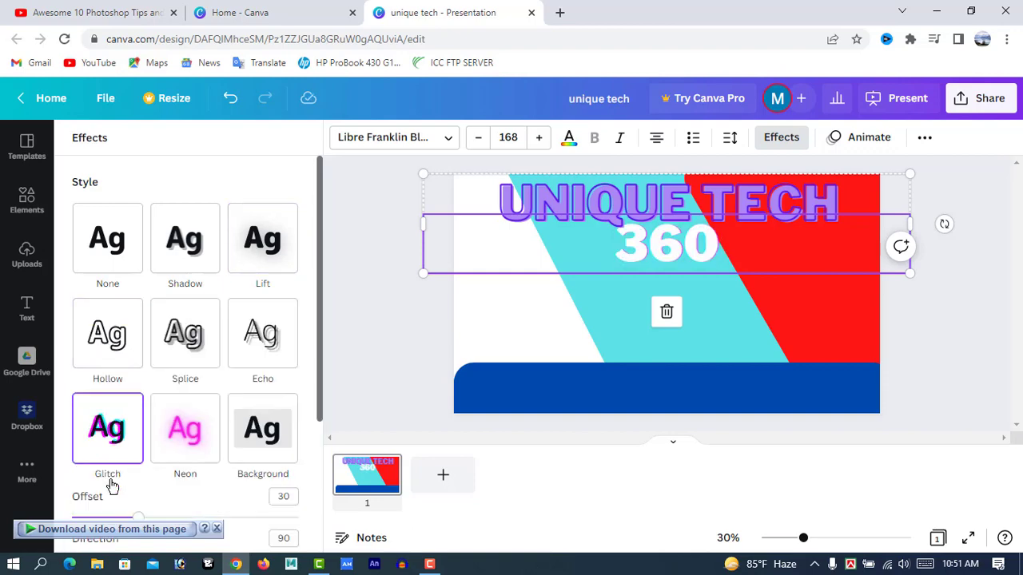
{"action": "left_click", "coordinate": [966, 248]}
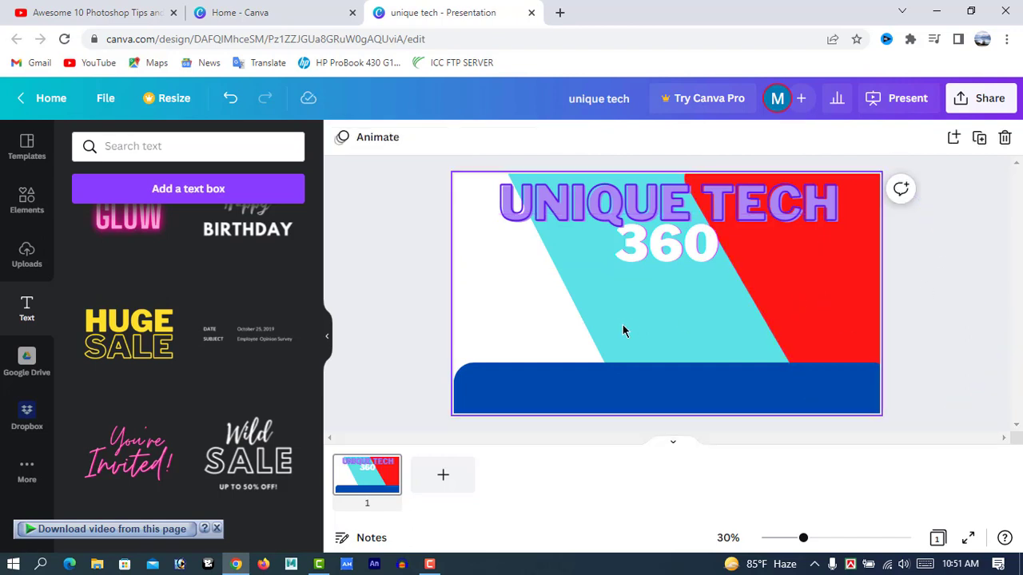
Add a heading text box below 360 and widen it on both sides beyond the page edges
{"action": "scroll", "coordinate": [175, 340], "scroll_direction": "up", "scroll_amount": 5}
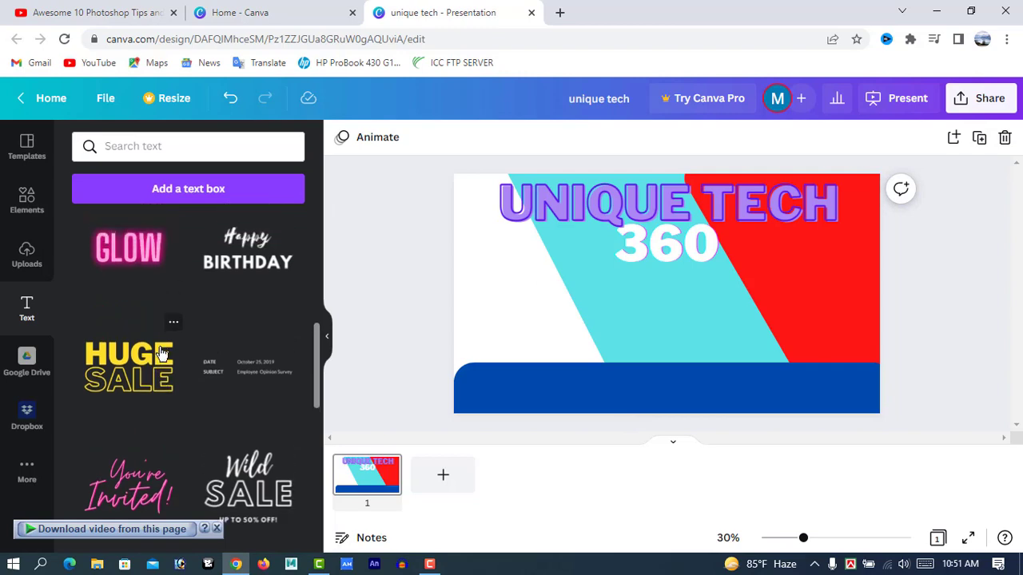
{"action": "scroll", "coordinate": [162, 353], "scroll_direction": "up", "scroll_amount": 2}
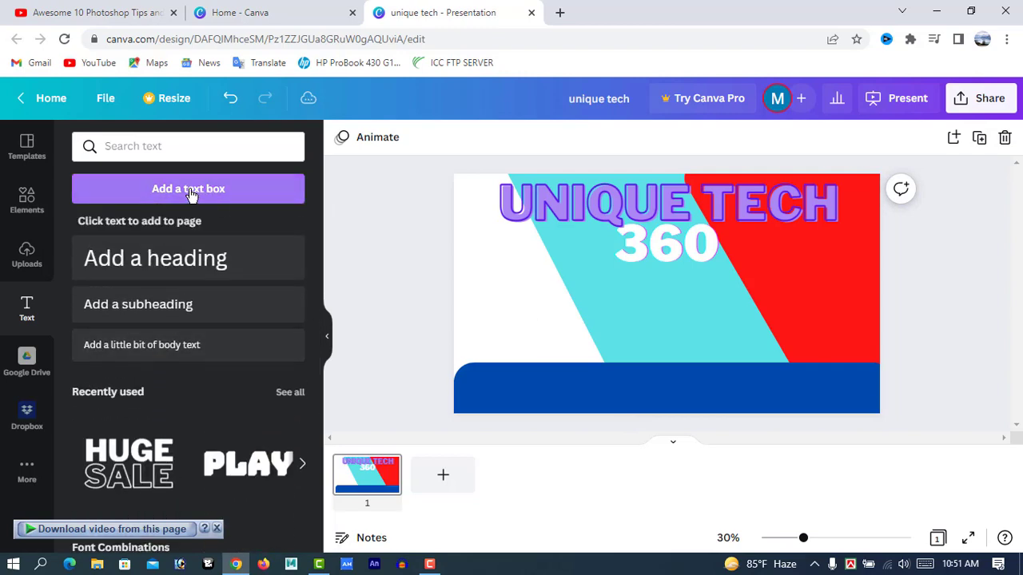
{"action": "left_click", "coordinate": [166, 261]}
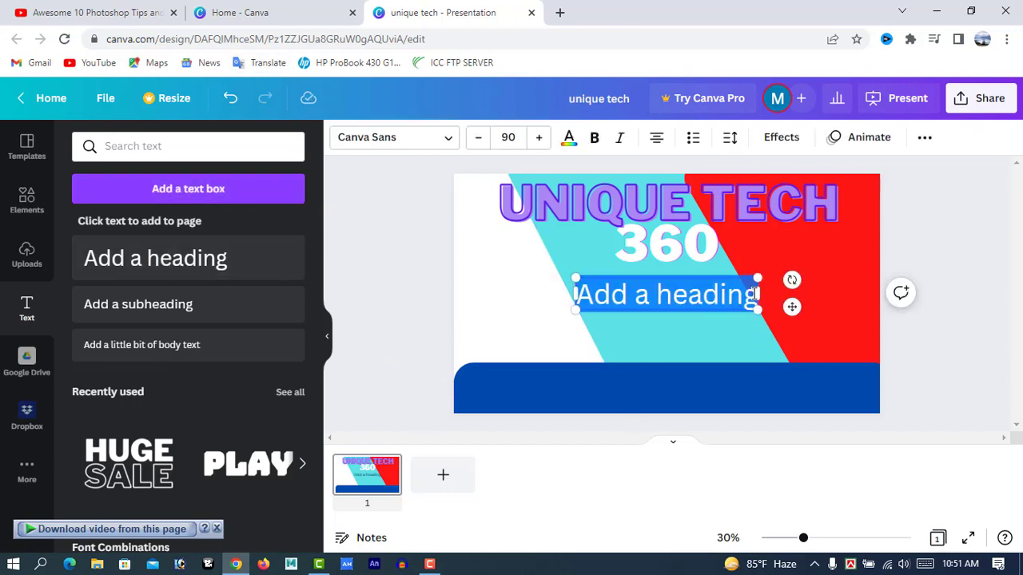
{"action": "left_click_drag", "start_coordinate": [756, 294], "coordinate": [945, 294]}
{"action": "left_click_drag", "start_coordinate": [576, 294], "coordinate": [384, 294]}
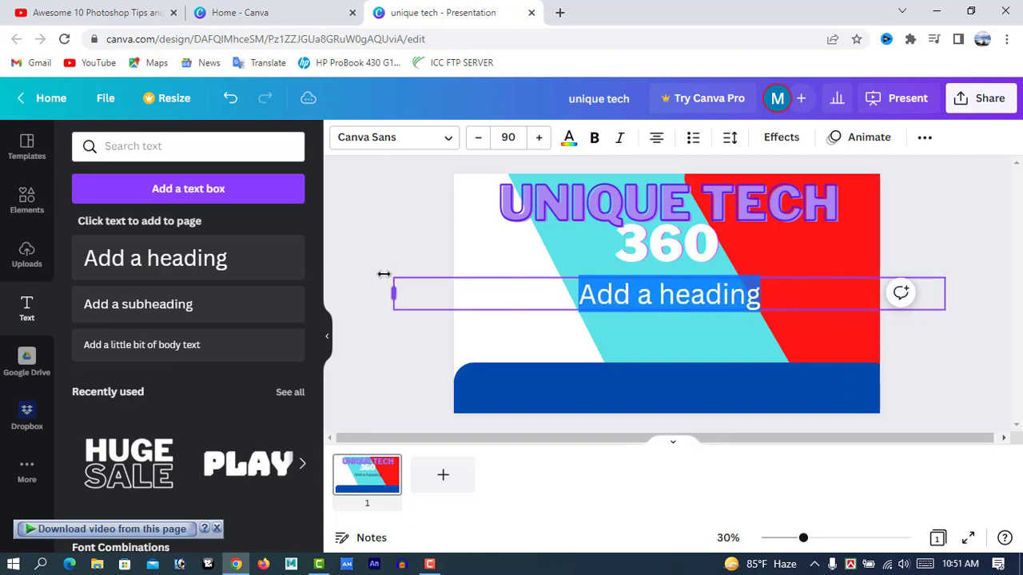
Replace the heading's placeholder text with "Its a tech related channel"
{"action": "left_click", "coordinate": [759, 294]}
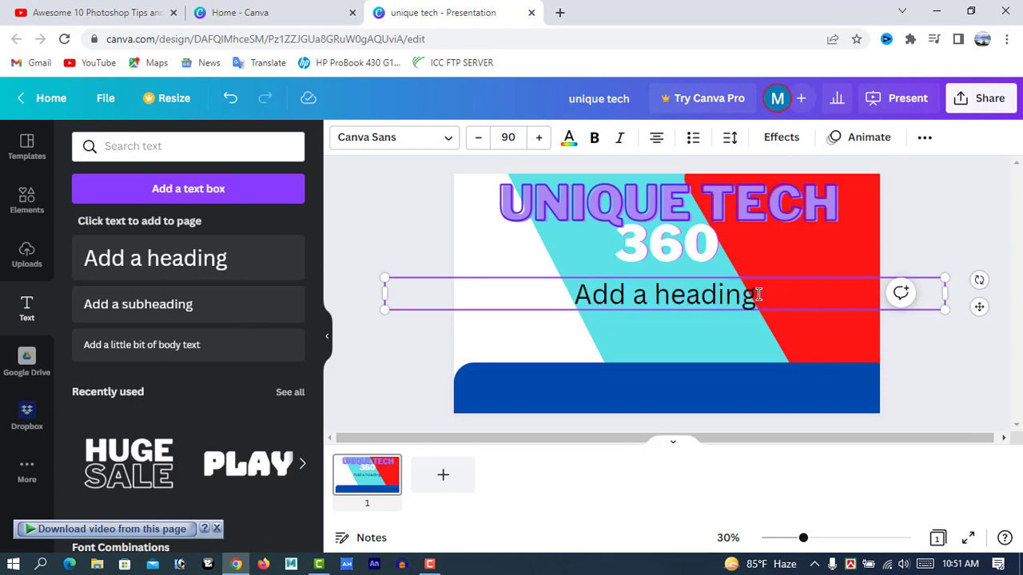
{"action": "key", "text": "BackSpace"}
{"action": "key", "text": "BackSpace"}
{"action": "key", "text": "BackSpace"}
{"action": "key", "text": "BackSpace"}
{"action": "key", "text": "BackSpace"}
{"action": "key", "text": "BackSpace"}
{"action": "key", "text": "BackSpace"}
{"action": "key", "text": "BackSpace"}
{"action": "key", "text": "BackSpace"}
{"action": "key", "text": "BackSpace"}
{"action": "key", "text": "BackSpace"}
{"action": "key", "text": "BackSpace"}
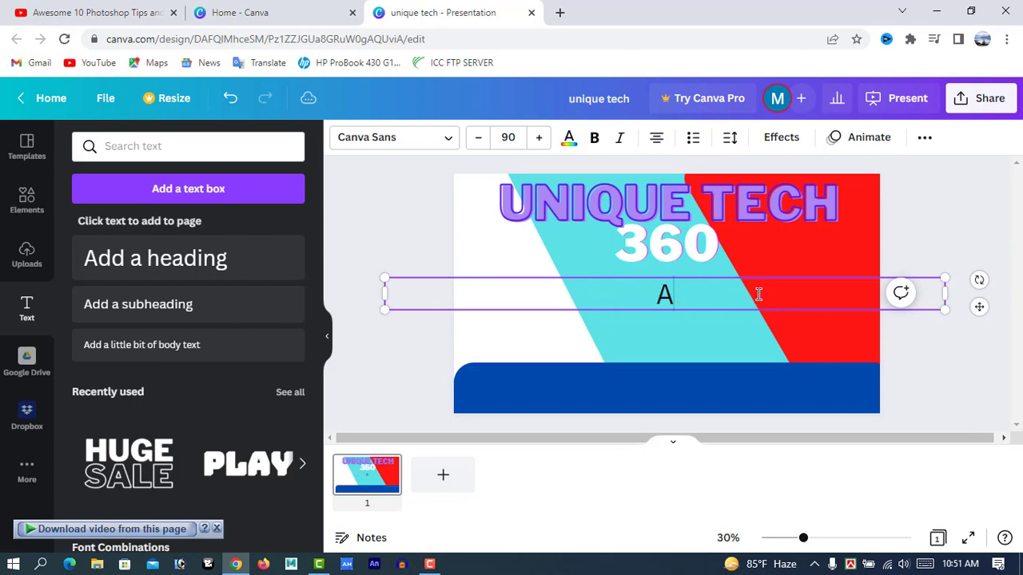
{"action": "key", "text": "BackSpace"}
{"action": "type", "text": "Its a"}
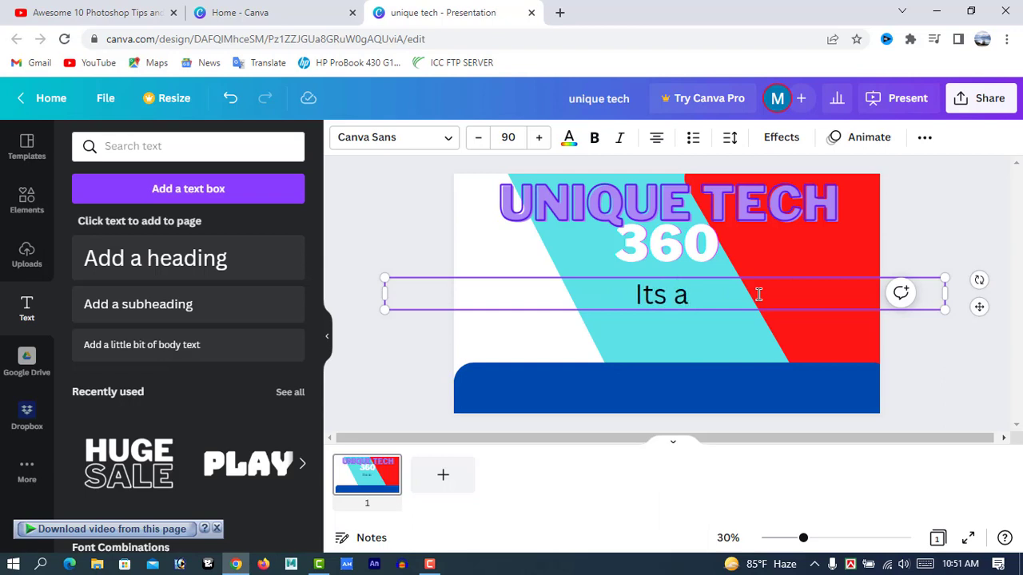
{"action": "type", "text": " tech "}
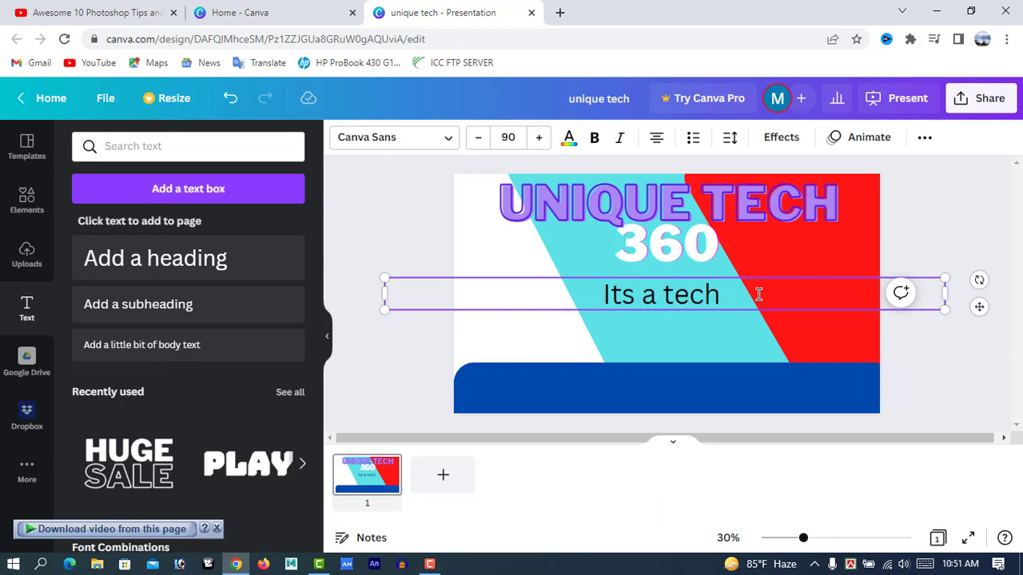
{"action": "type", "text": "relat"}
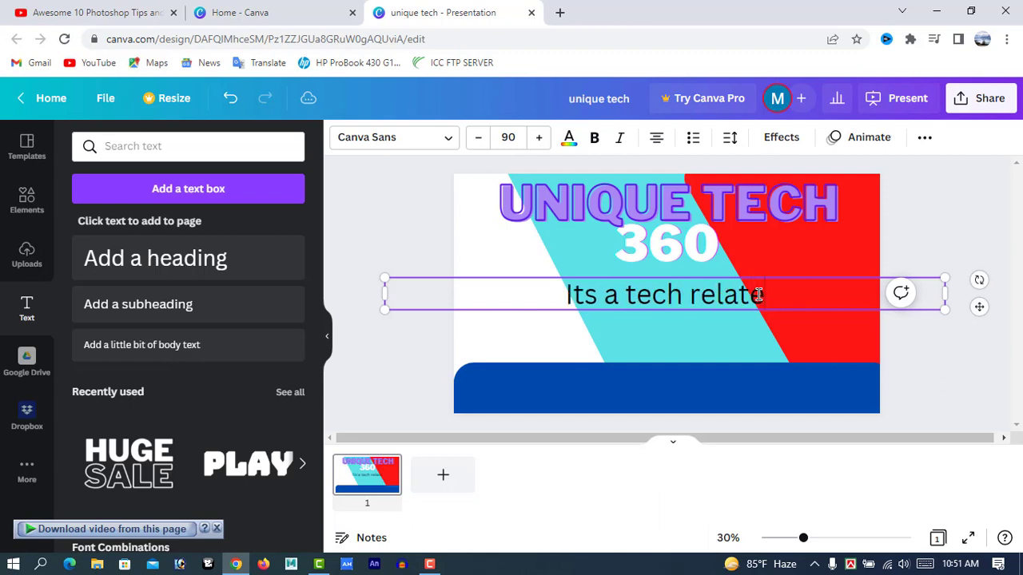
{"action": "type", "text": "ed ch"}
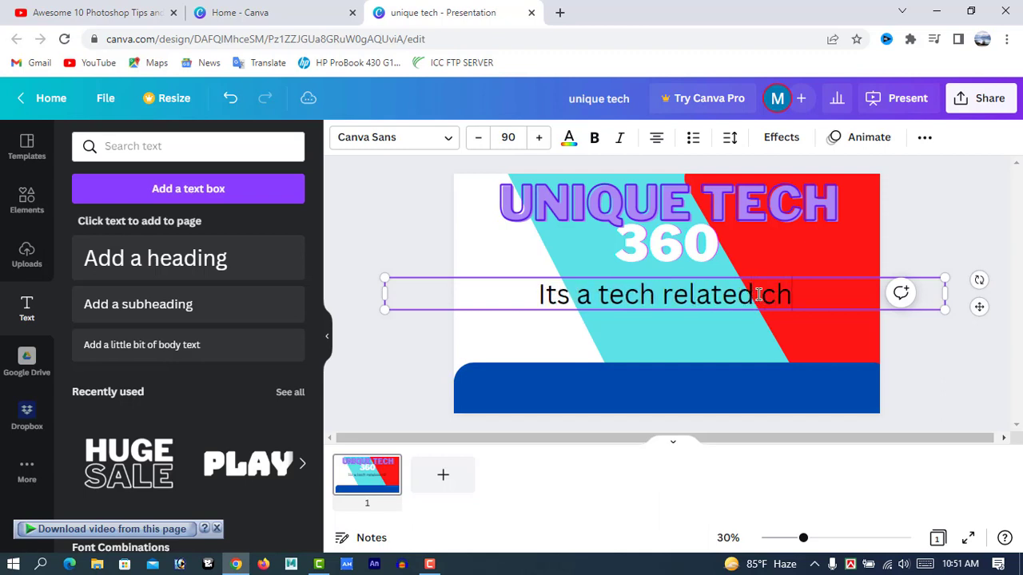
{"action": "type", "text": "annel"}
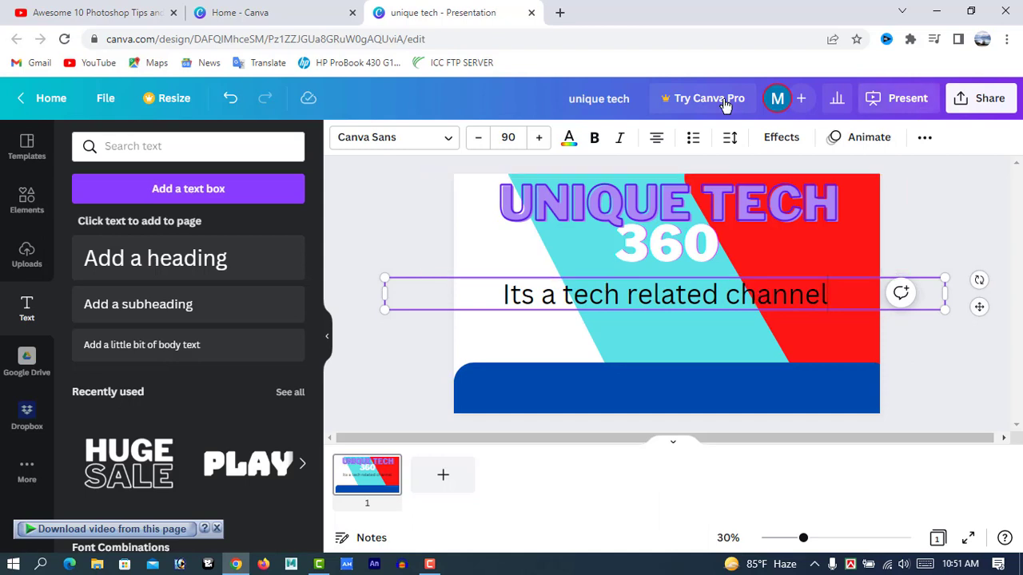
Make the "Its a tech related channel" tagline bold and italic and move it up closer beneath 360
{"action": "left_click", "coordinate": [595, 139]}
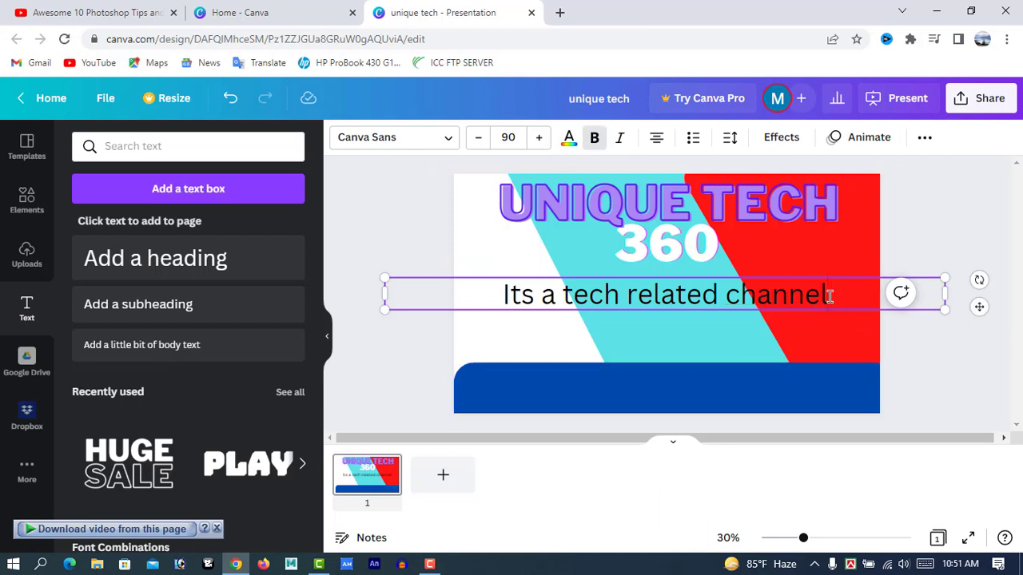
{"action": "left_click", "coordinate": [595, 139]}
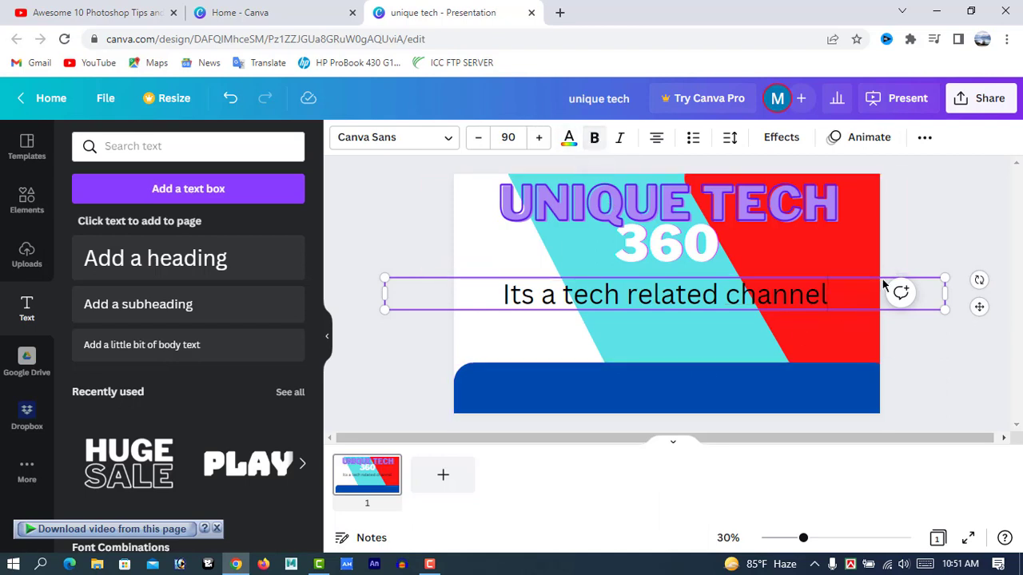
{"action": "left_click_drag", "start_coordinate": [810, 297], "coordinate": [505, 297]}
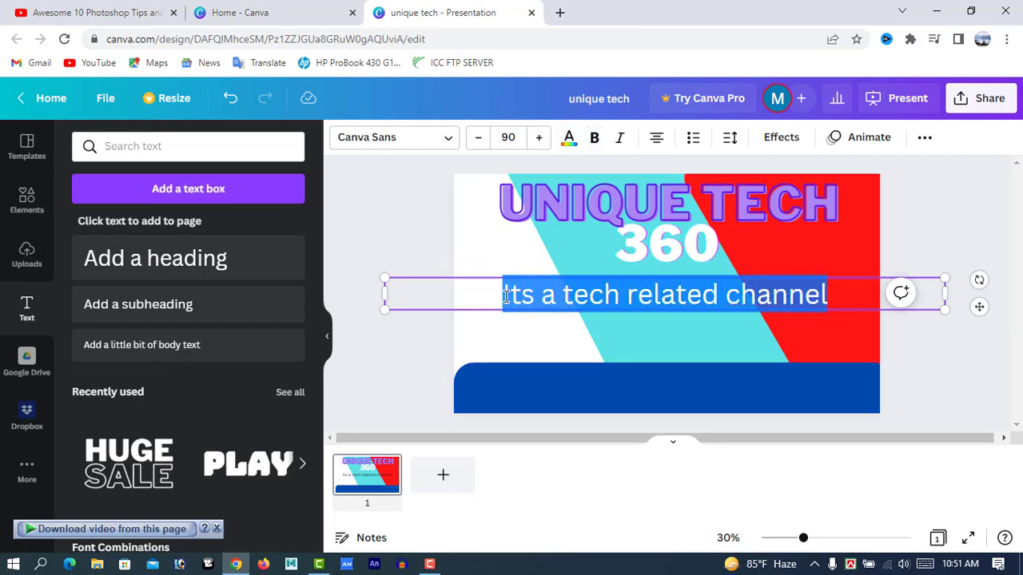
{"action": "left_click", "coordinate": [595, 138]}
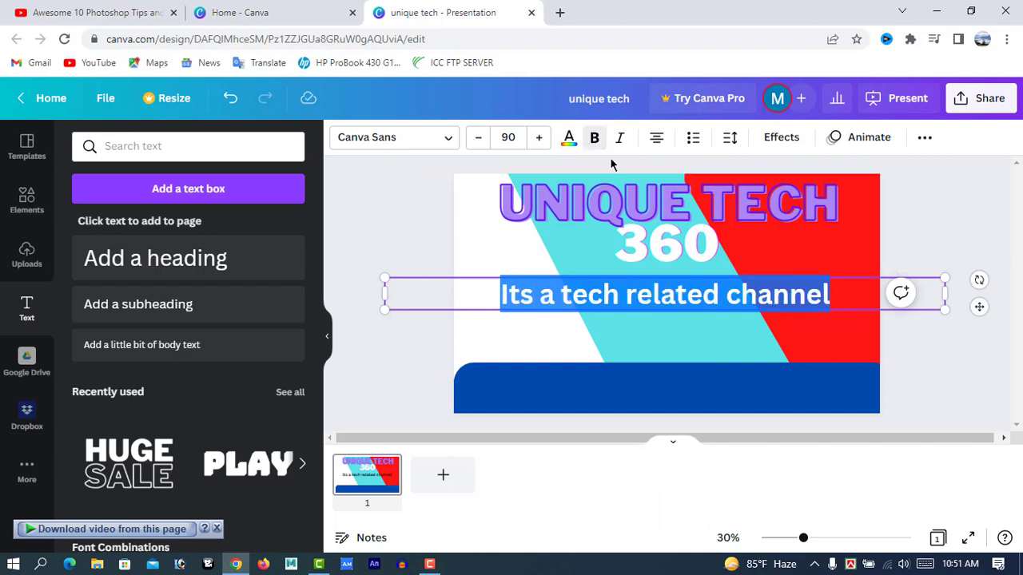
{"action": "left_click", "coordinate": [621, 143]}
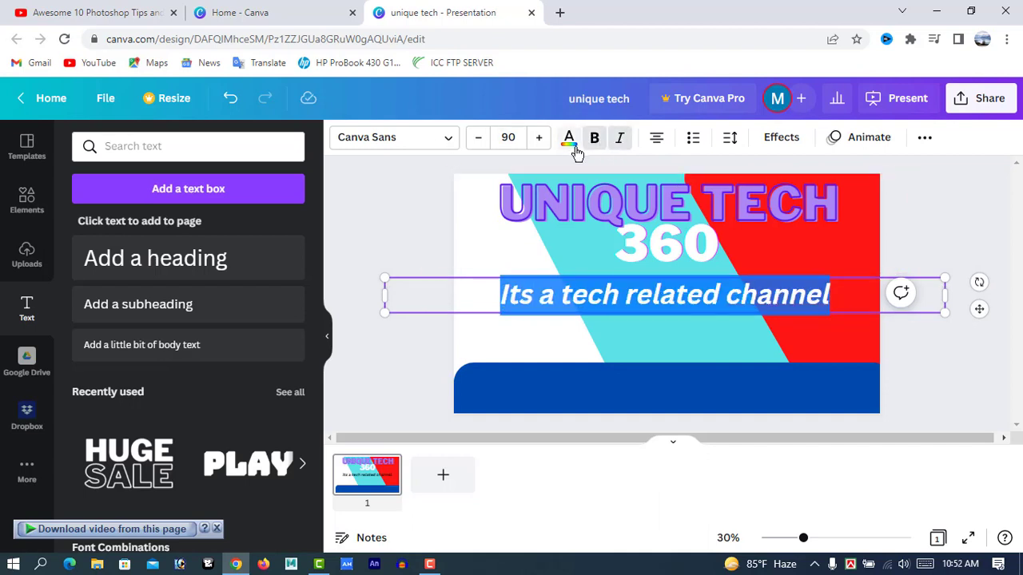
{"action": "left_click", "coordinate": [840, 295]}
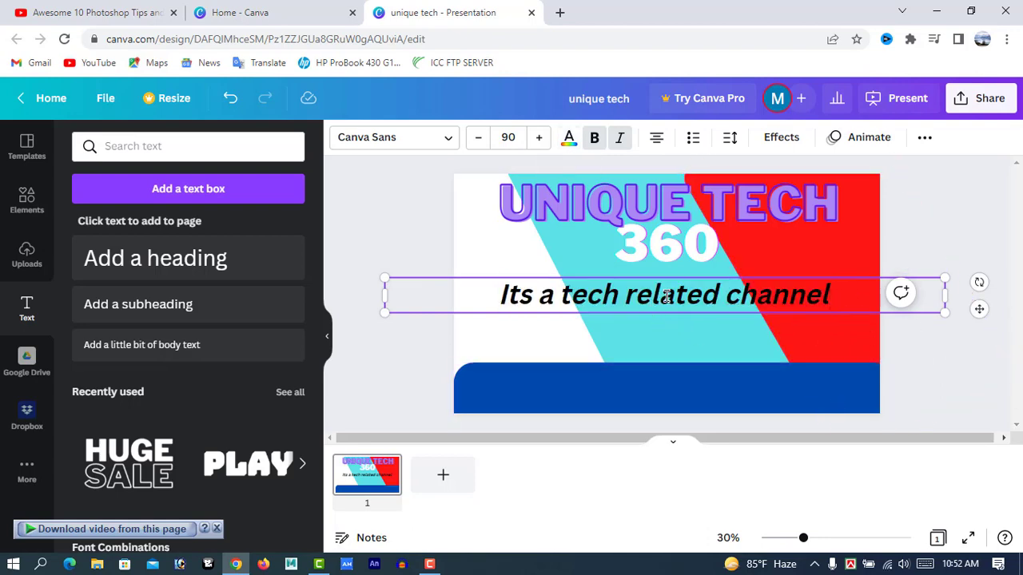
{"action": "left_click", "coordinate": [974, 360]}
{"action": "mouse_move", "coordinate": [644, 301]}
{"action": "left_mouse_down"}
{"action": "mouse_move", "coordinate": [629, 283]}
{"action": "mouse_move", "coordinate": [638, 282]}
{"action": "left_mouse_up"}
Try adding the orange outlined ACTION font combination and moving it lower on the page, and undo both changes
{"action": "scroll", "coordinate": [221, 392], "scroll_direction": "down", "scroll_amount": 4}
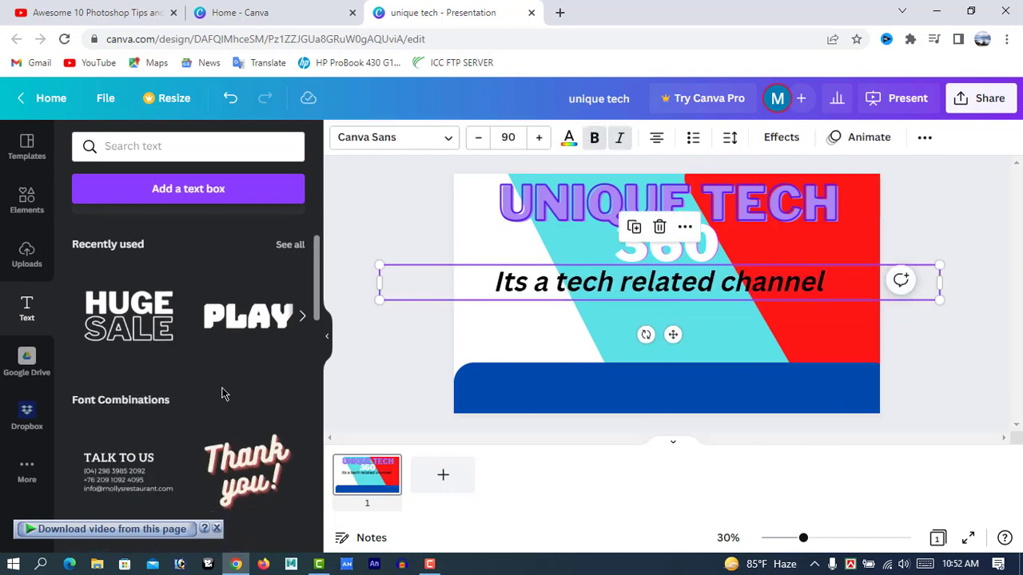
{"action": "scroll", "coordinate": [222, 393], "scroll_direction": "down", "scroll_amount": 5}
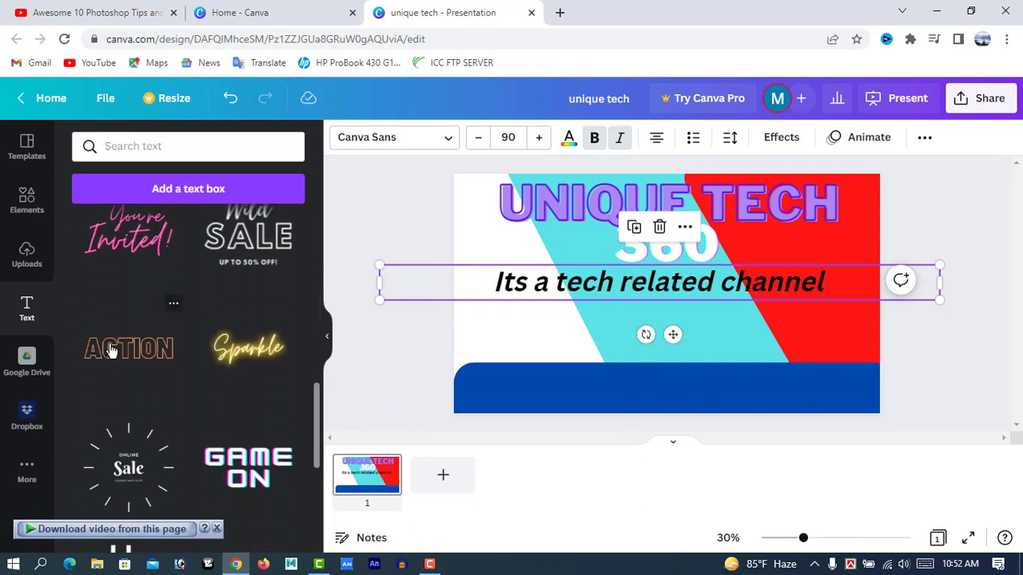
{"action": "left_click", "coordinate": [114, 351]}
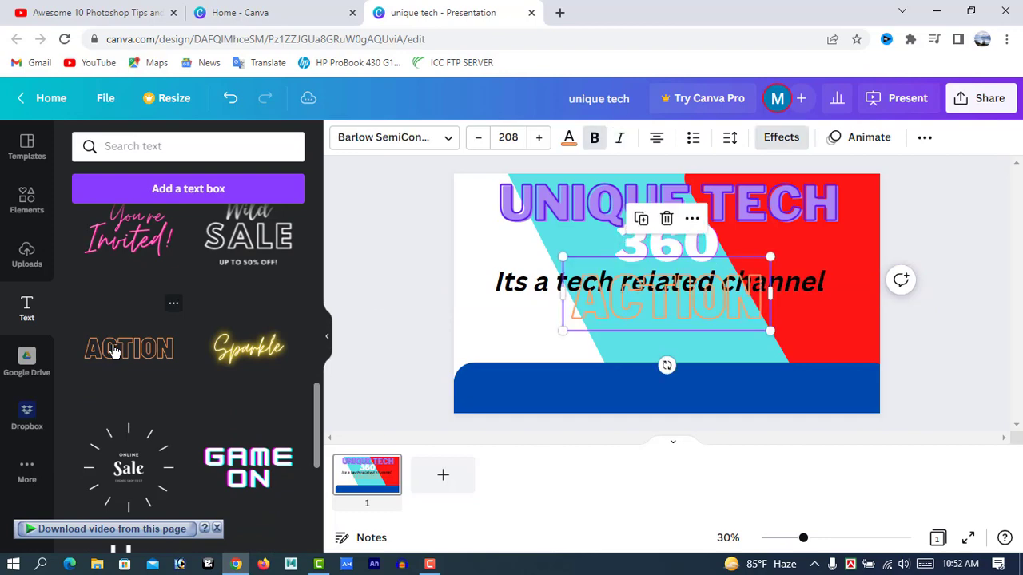
{"action": "left_click_drag", "start_coordinate": [695, 313], "coordinate": [692, 341]}
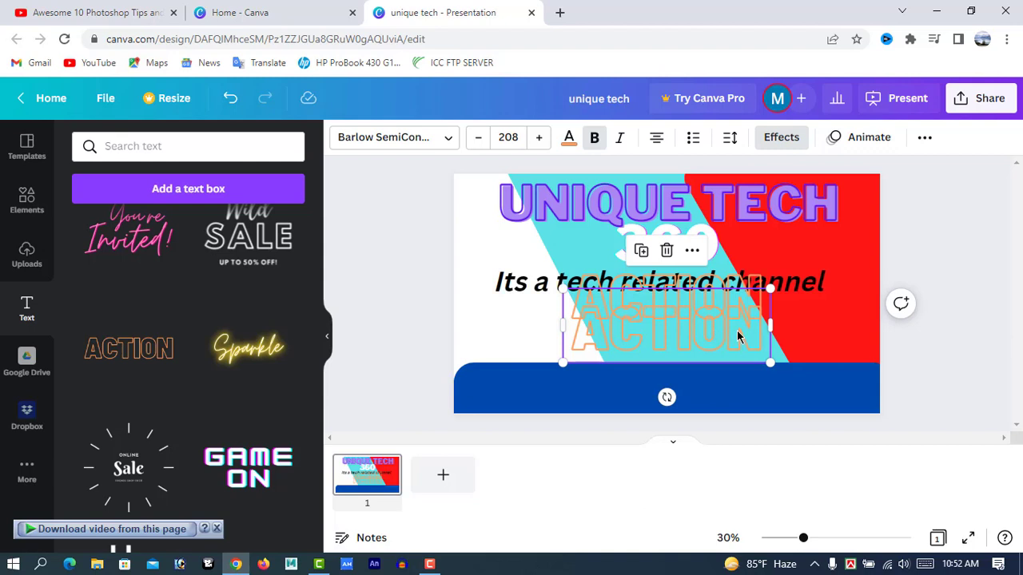
{"action": "key", "text": "ctrl+z"}
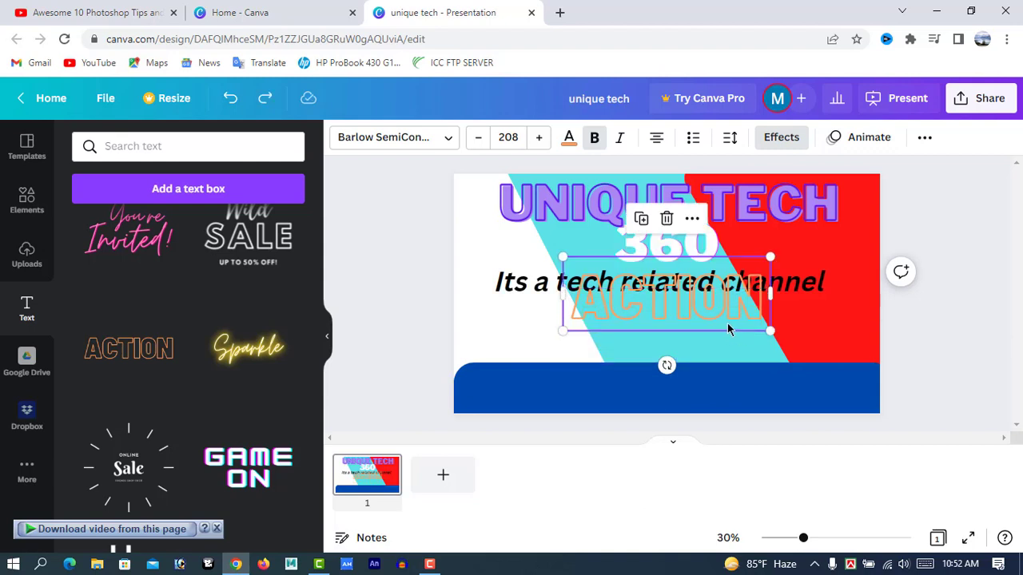
{"action": "key", "text": "Escape"}
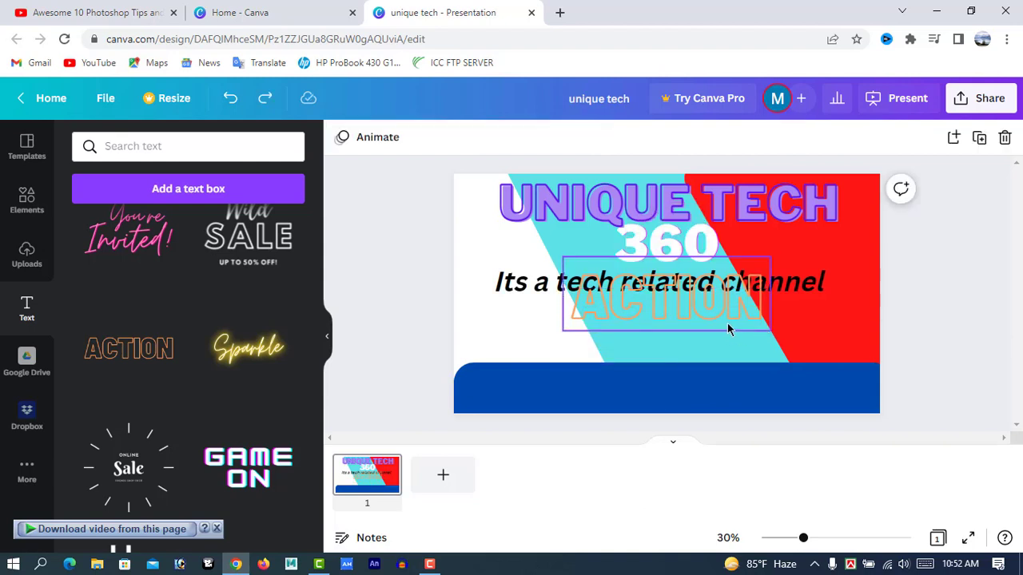
{"action": "key", "text": "ctrl+z"}
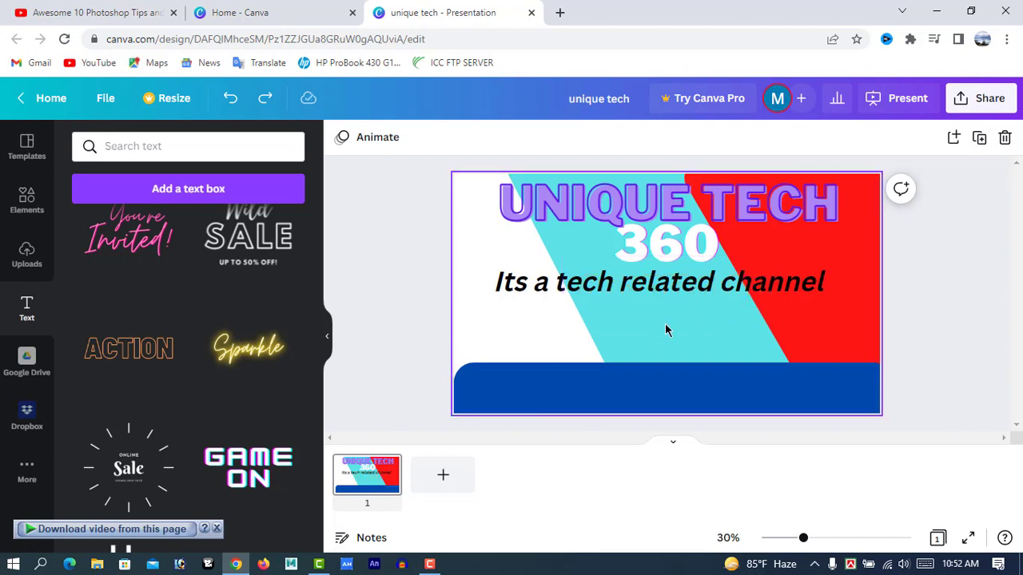
Add the ACTION font combination below the tagline at font size 379 and widen its box beyond both page edges
{"action": "left_click_drag", "start_coordinate": [115, 350], "coordinate": [522, 347]}
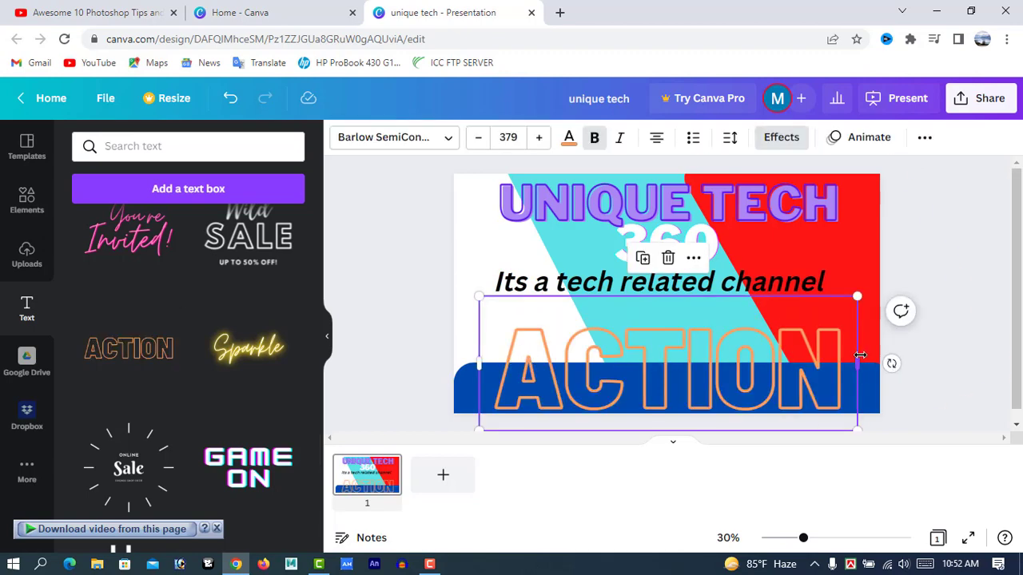
{"action": "left_click_drag", "start_coordinate": [857, 364], "coordinate": [1003, 364]}
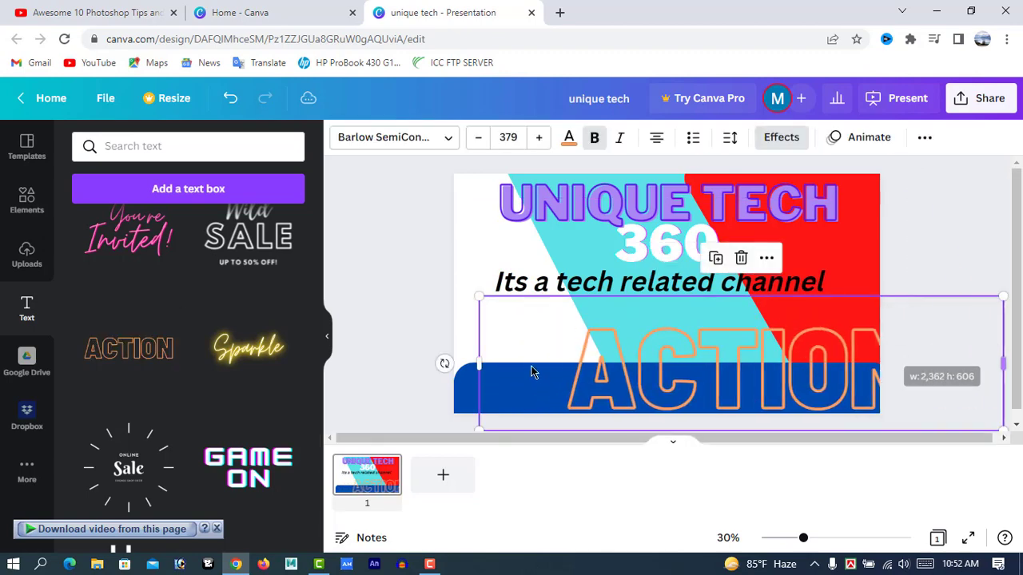
{"action": "left_click_drag", "start_coordinate": [483, 365], "coordinate": [363, 361]}
Replace ACTION with "PLZ SUBSCRIBE" and widen its text box on both sides until the words fit on one line
{"action": "left_click", "coordinate": [825, 365]}
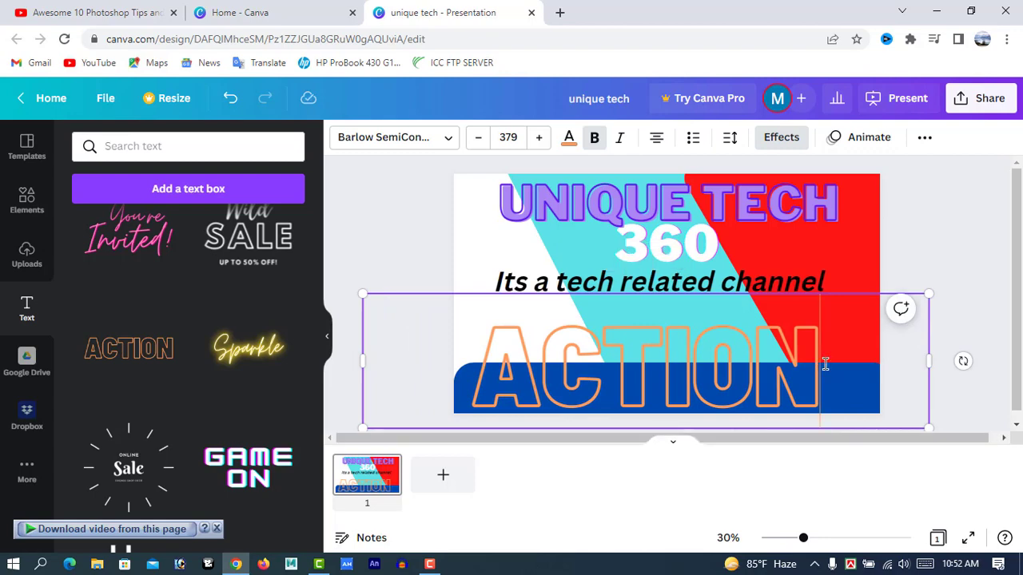
{"action": "key", "text": "BackSpace"}
{"action": "key", "text": "BackSpace"}
{"action": "key", "text": "BackSpace"}
{"action": "key", "text": "BackSpace"}
{"action": "key", "text": "BackSpace"}
{"action": "key", "text": "BackSpace"}
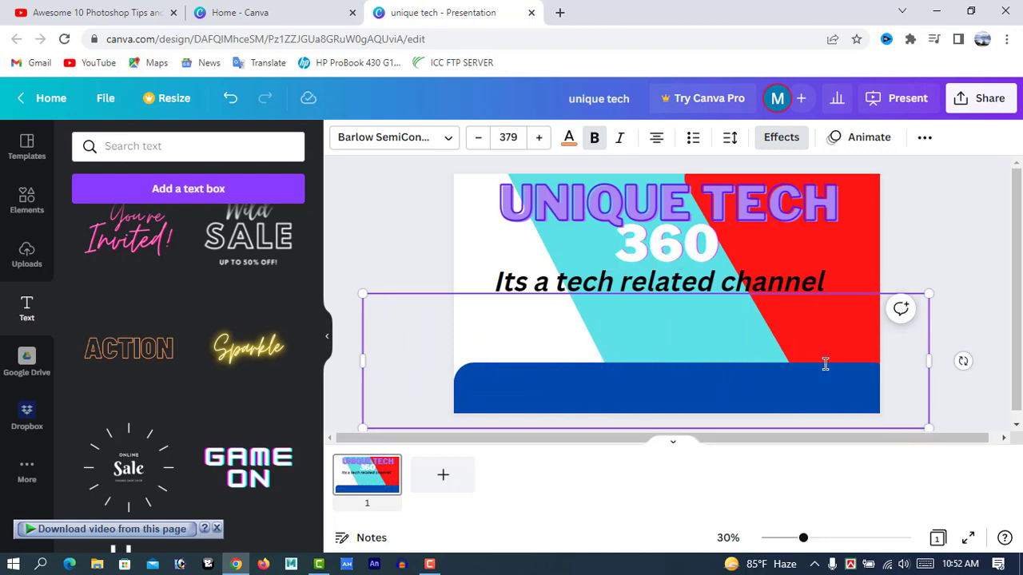
{"action": "type", "text": "PLZ"}
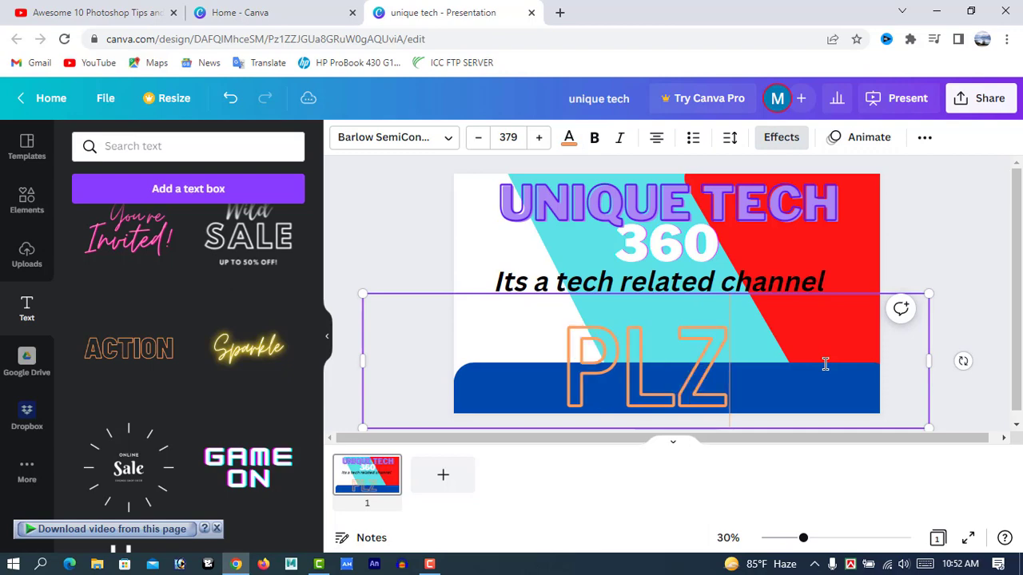
{"action": "type", "text": " S"}
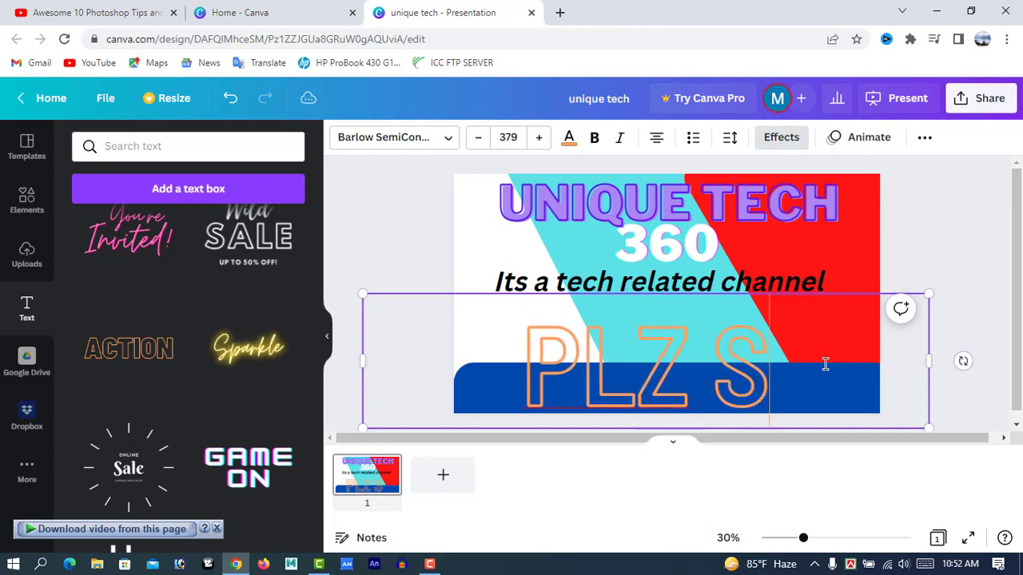
{"action": "type", "text": "UBSCRIBE"}
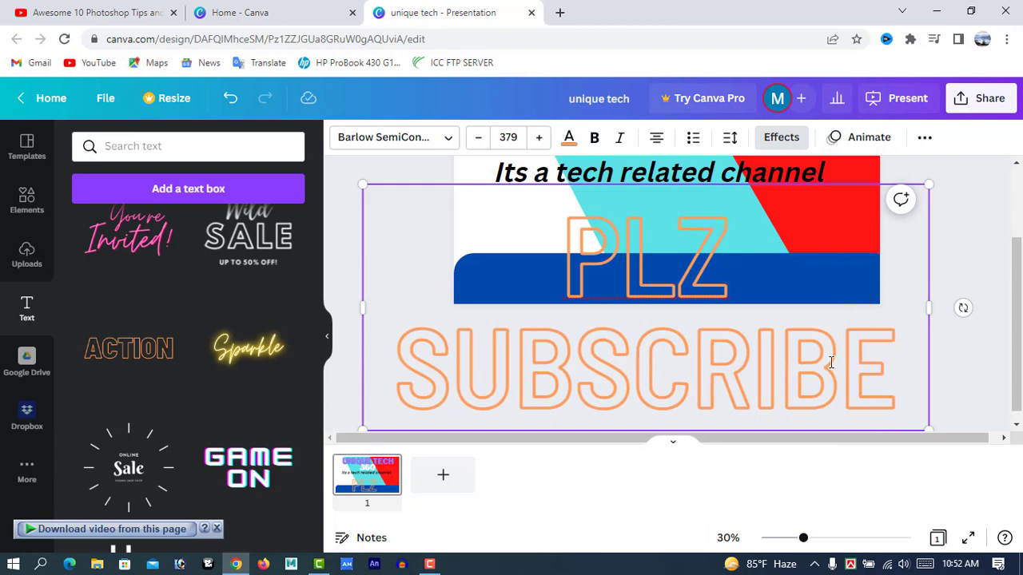
{"action": "left_click_drag", "start_coordinate": [930, 317], "coordinate": [956, 316]}
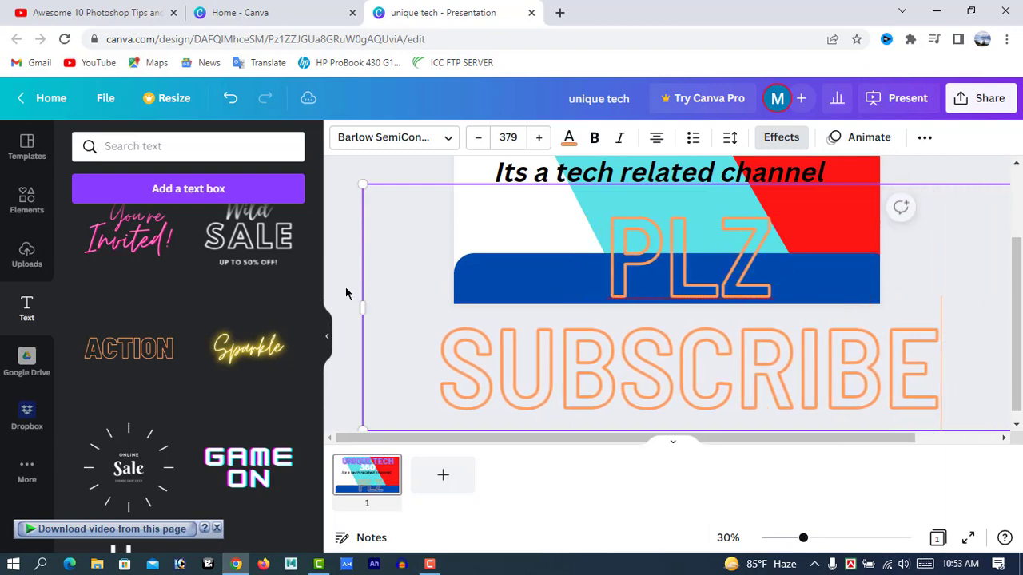
{"action": "left_click_drag", "start_coordinate": [358, 304], "coordinate": [285, 307]}
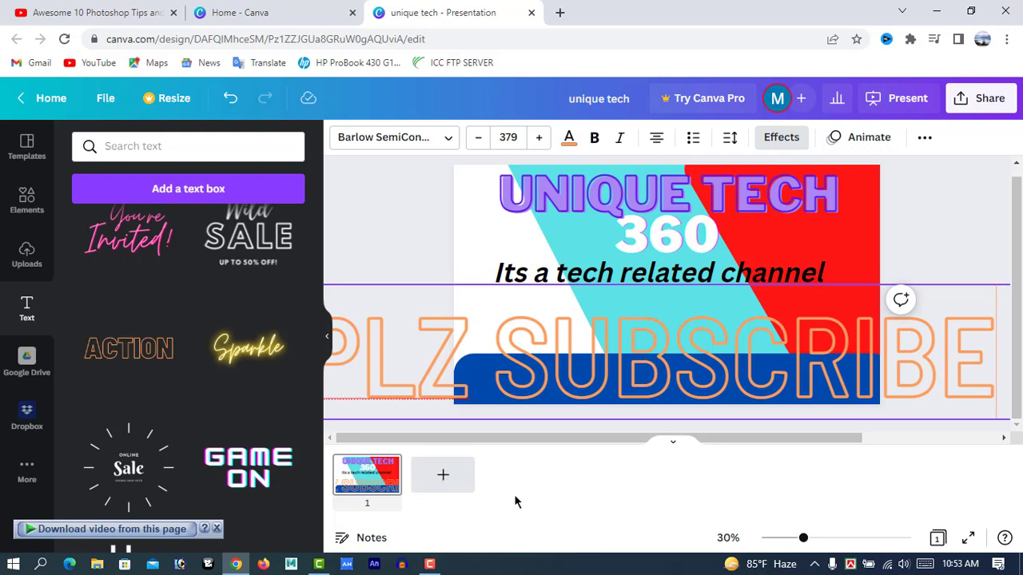
Select the text in the PLZ SUBSCRIBE box
{"action": "double_click", "coordinate": [386, 306]}
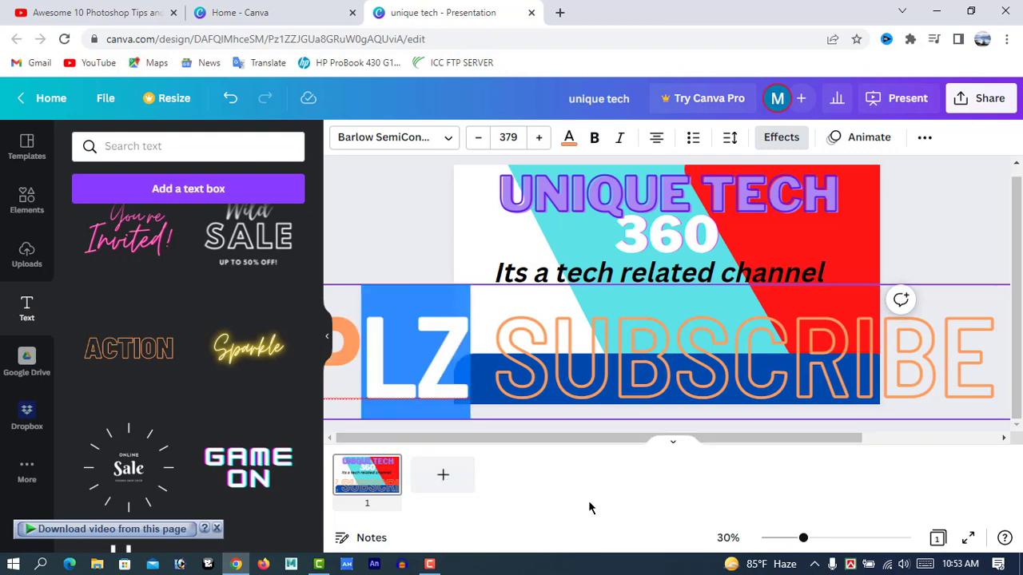